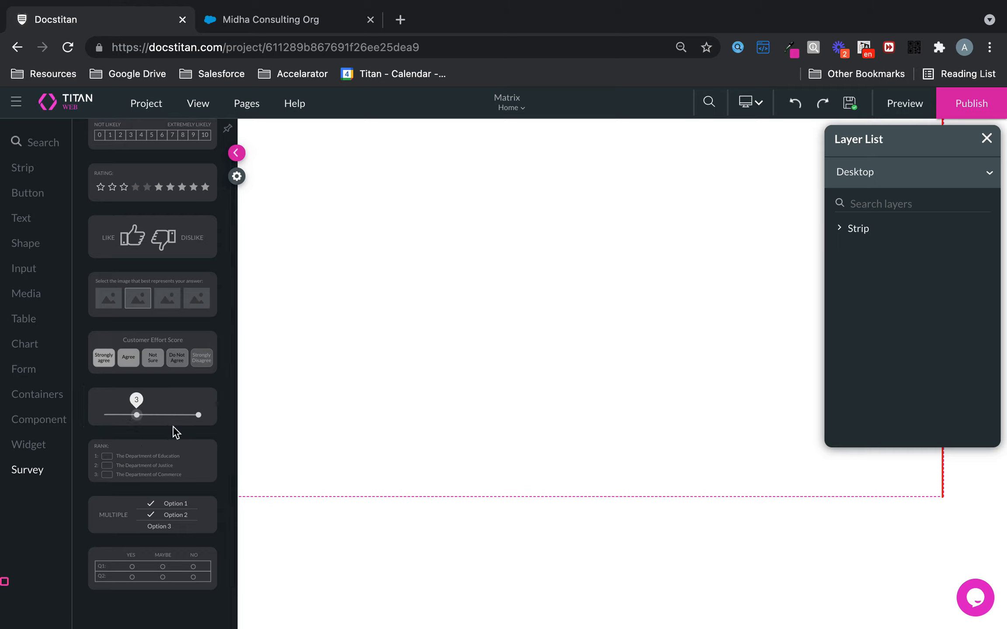
Step: Add a Matrix survey element to the strip, move it toward the middle, and close its settings
{"action": "mouse_move", "coordinate": [82, 537]}
{"action": "left_mouse_down"}
{"action": "mouse_move", "coordinate": [250, 586]}
{"action": "mouse_move", "coordinate": [230, 598]}
{"action": "mouse_move", "coordinate": [227, 588]}
{"action": "left_mouse_up"}
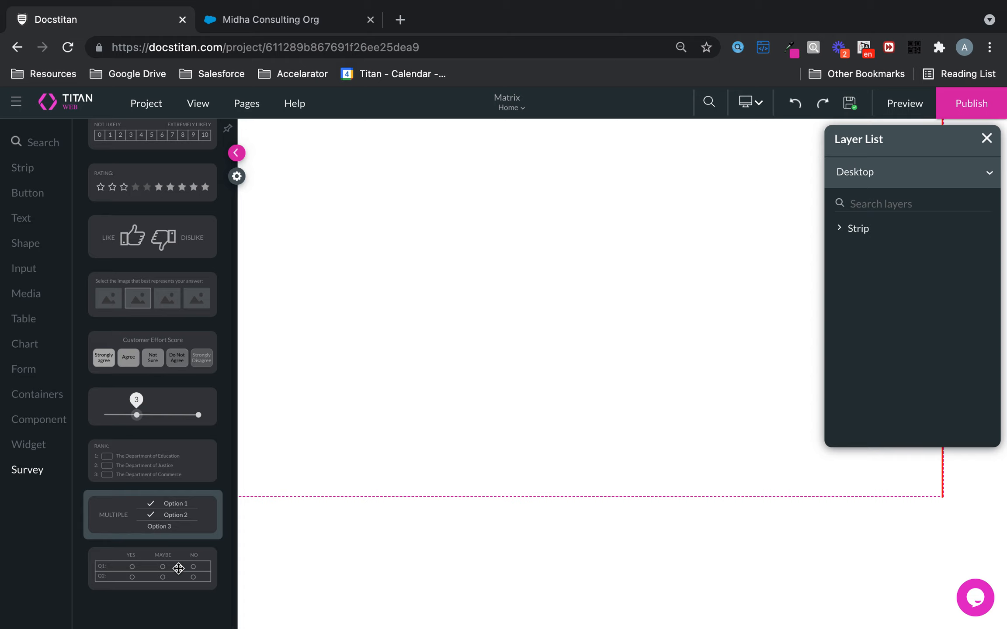
{"action": "left_click_drag", "start_coordinate": [178, 568], "coordinate": [317, 223]}
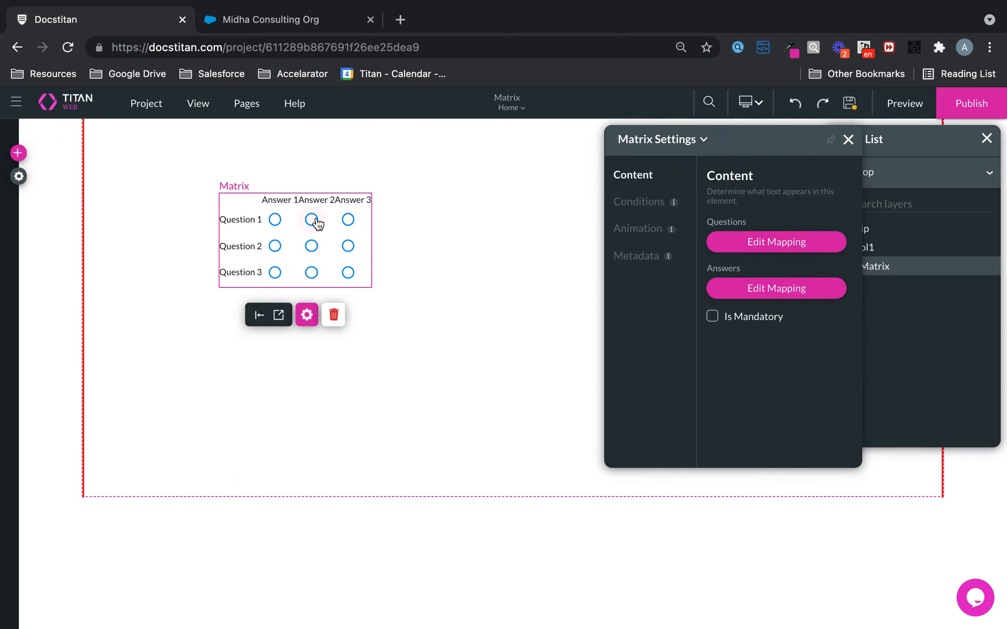
{"action": "left_click_drag", "start_coordinate": [370, 269], "coordinate": [523, 308]}
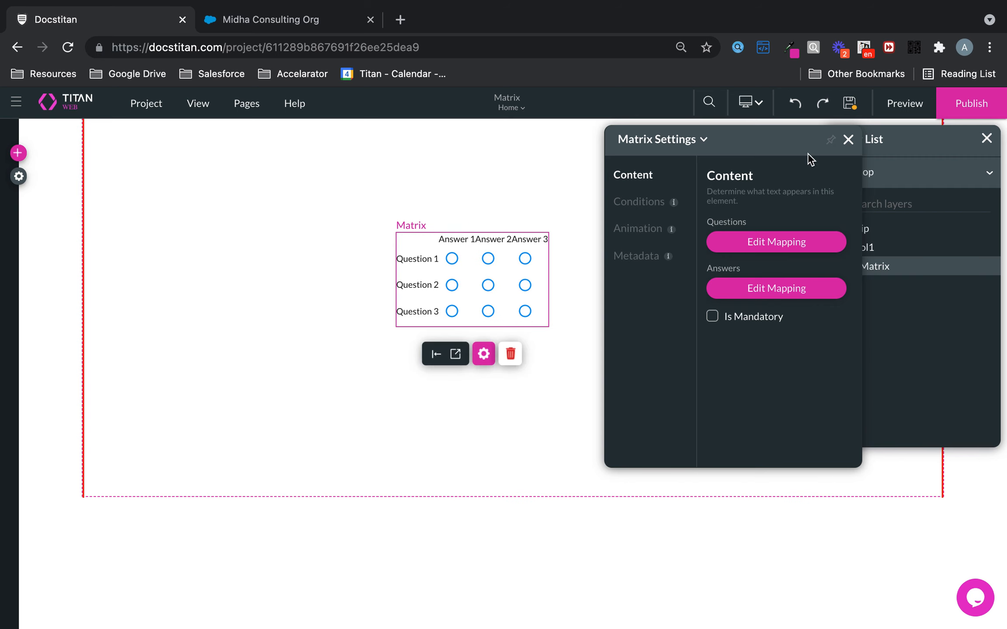
{"action": "left_click", "coordinate": [848, 139]}
Step: Switch to the Salesforce contact record and examine the Survey Response, Minimum and Maximum fields in the Survey Response section
{"action": "left_click", "coordinate": [259, 21]}
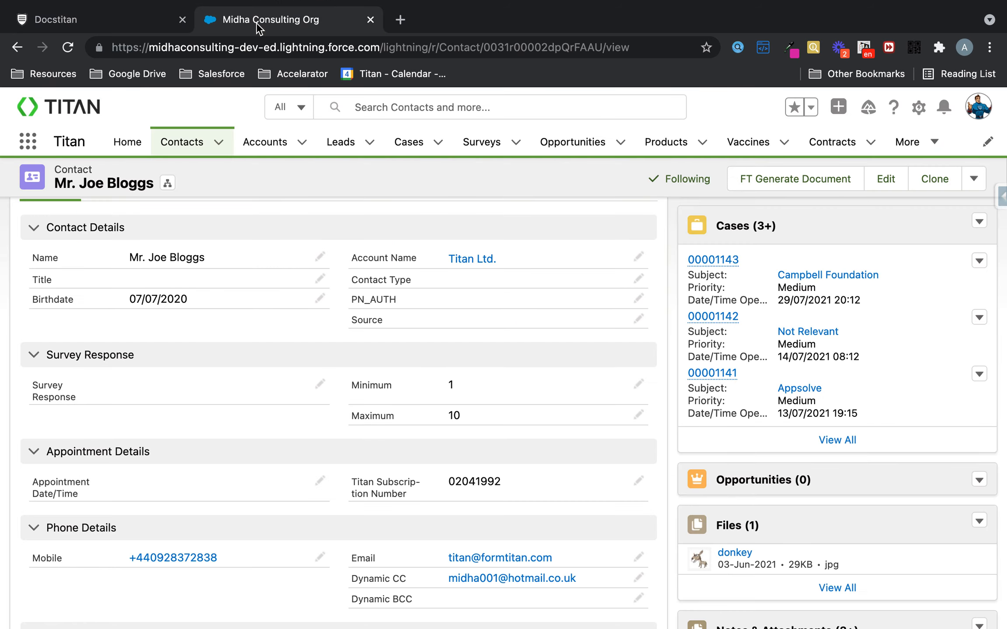
{"action": "key", "text": "super+shift+4"}
{"action": "key", "text": "alt+Tab"}
{"action": "mouse_move", "coordinate": [18, 337]}
{"action": "left_mouse_down"}
{"action": "mouse_move", "coordinate": [435, 430]}
{"action": "mouse_move", "coordinate": [663, 441]}
{"action": "left_mouse_up"}
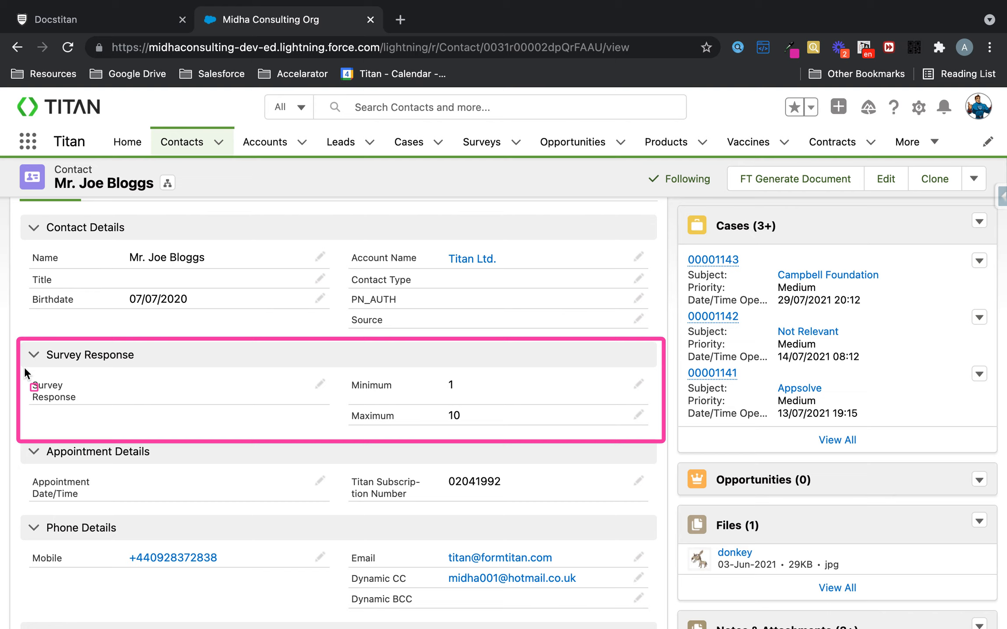
{"action": "left_click_drag", "start_coordinate": [25, 366], "coordinate": [328, 407]}
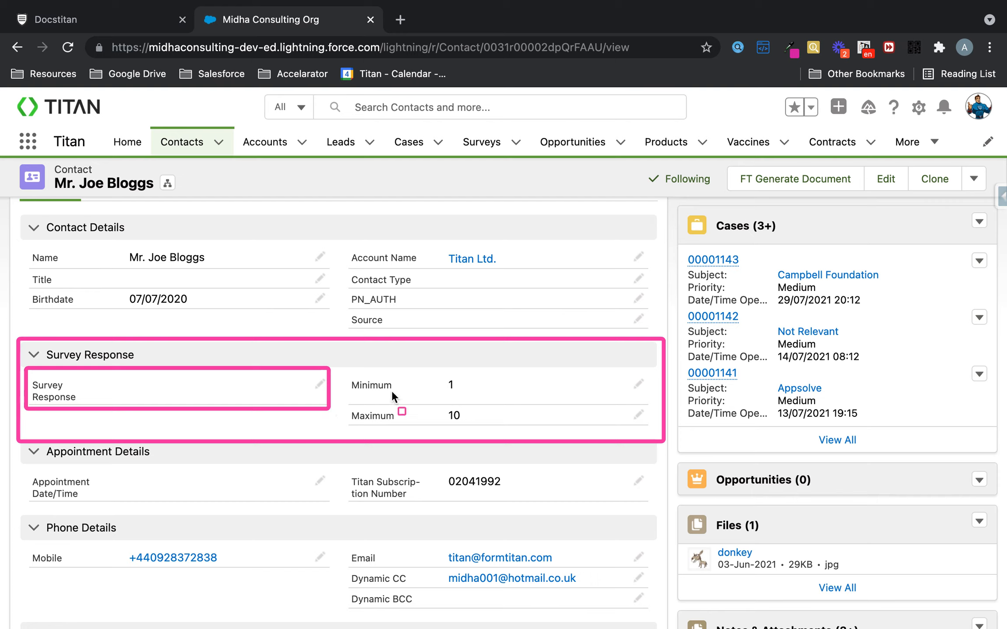
{"action": "mouse_move", "coordinate": [339, 363]}
{"action": "left_mouse_down"}
{"action": "mouse_move", "coordinate": [358, 376]}
{"action": "mouse_move", "coordinate": [615, 407]}
{"action": "mouse_move", "coordinate": [655, 402]}
{"action": "left_mouse_up"}
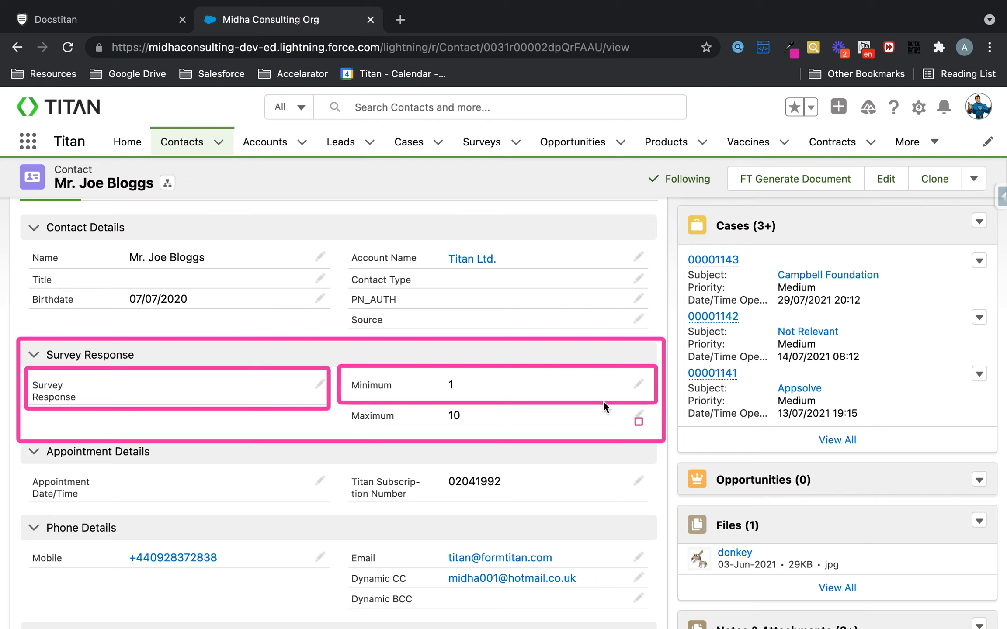
{"action": "mouse_move", "coordinate": [340, 406]}
{"action": "left_mouse_down"}
{"action": "mouse_move", "coordinate": [526, 443]}
{"action": "mouse_move", "coordinate": [656, 435]}
{"action": "left_mouse_up"}
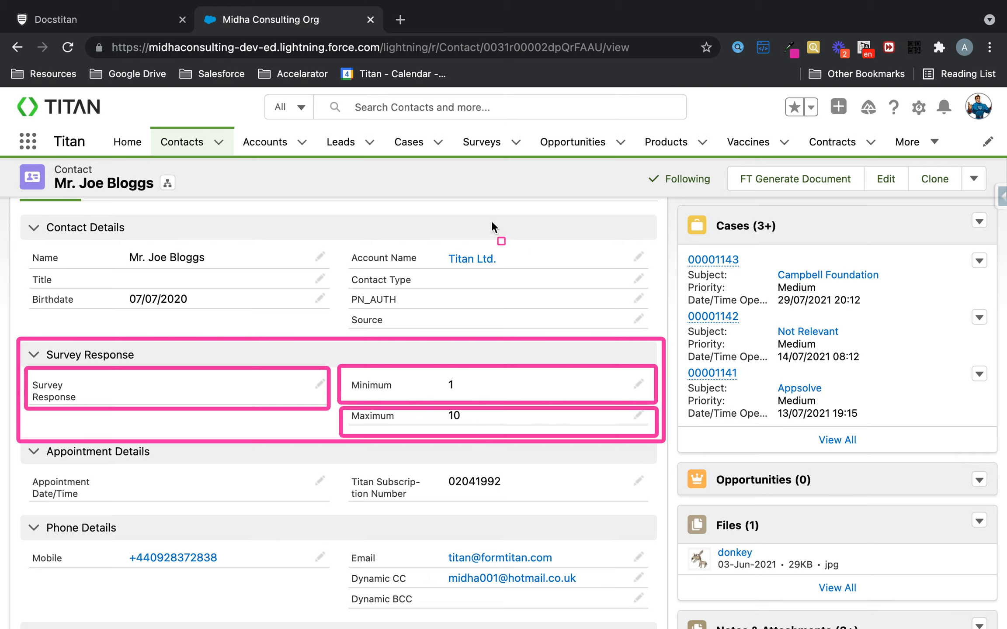
Step: Back in the Titan project, move the matrix to about 232 px top and 563 px left, and set its Row width to 500 px
{"action": "left_click", "coordinate": [131, 20]}
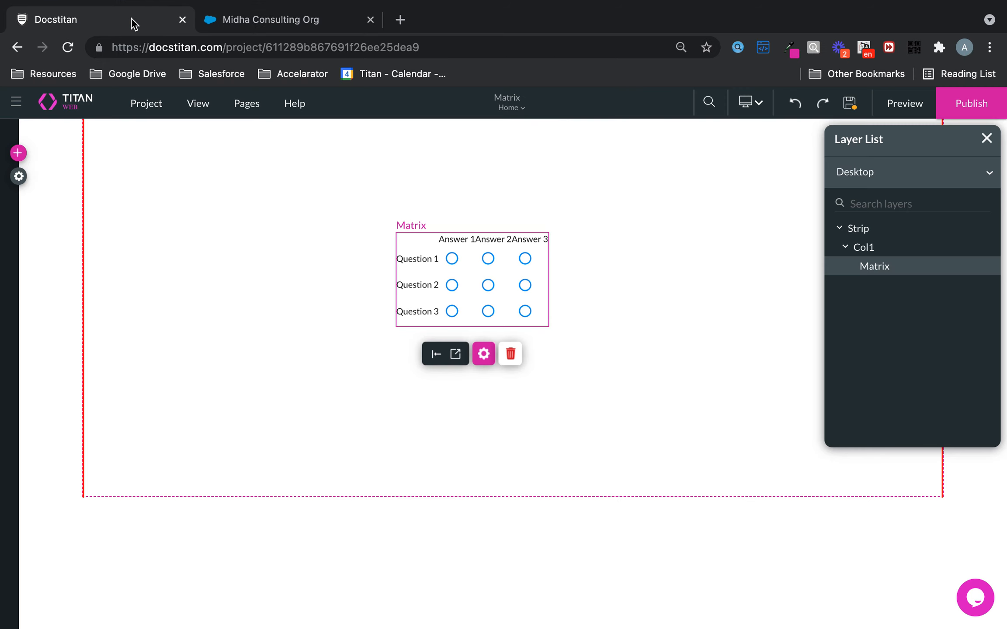
{"action": "left_click_drag", "start_coordinate": [451, 260], "coordinate": [518, 296]}
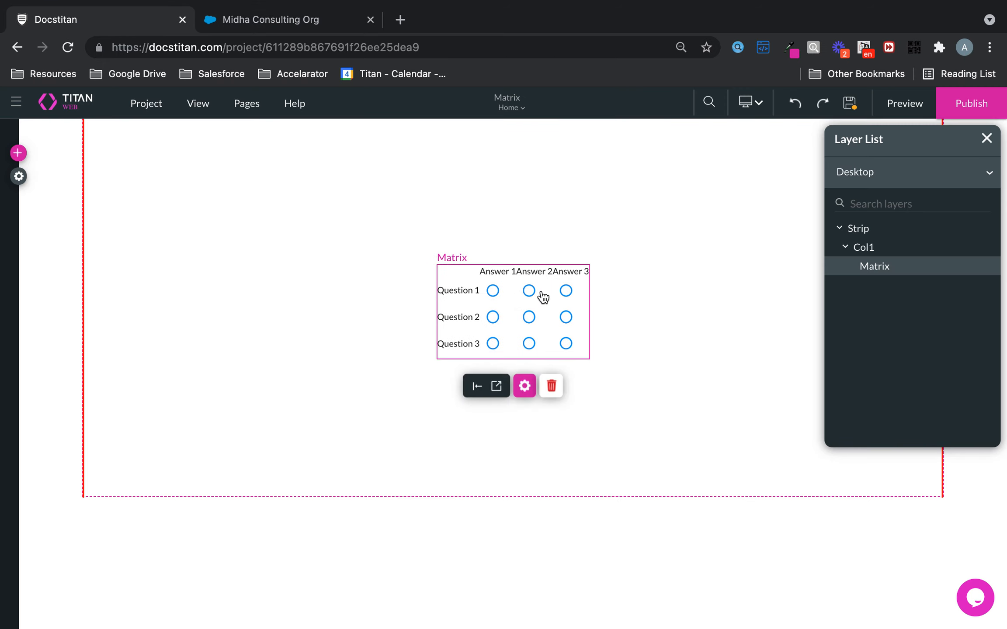
{"action": "left_click", "coordinate": [497, 389]}
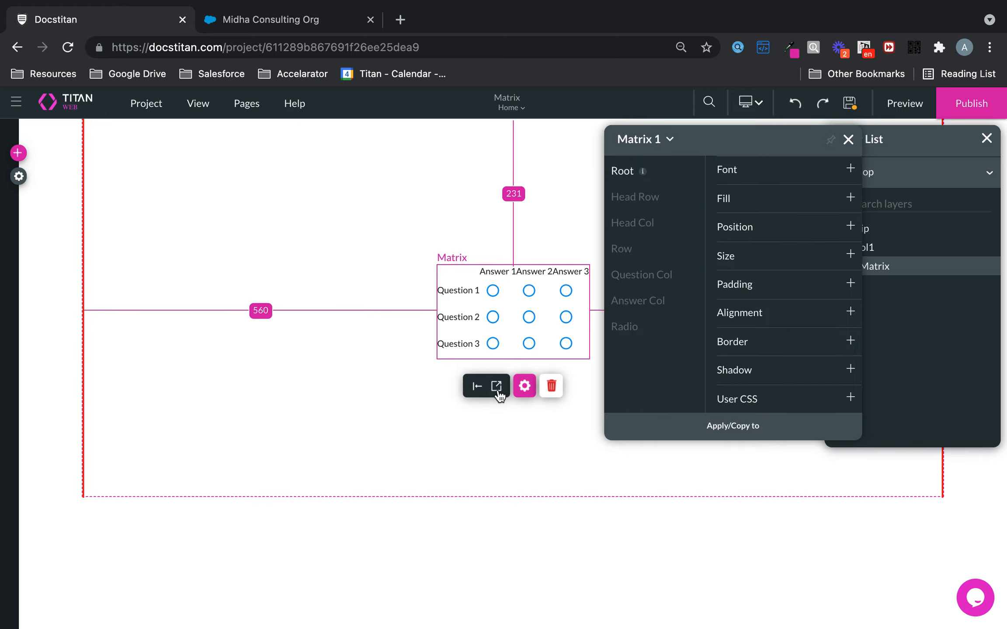
{"action": "left_click", "coordinate": [734, 227]}
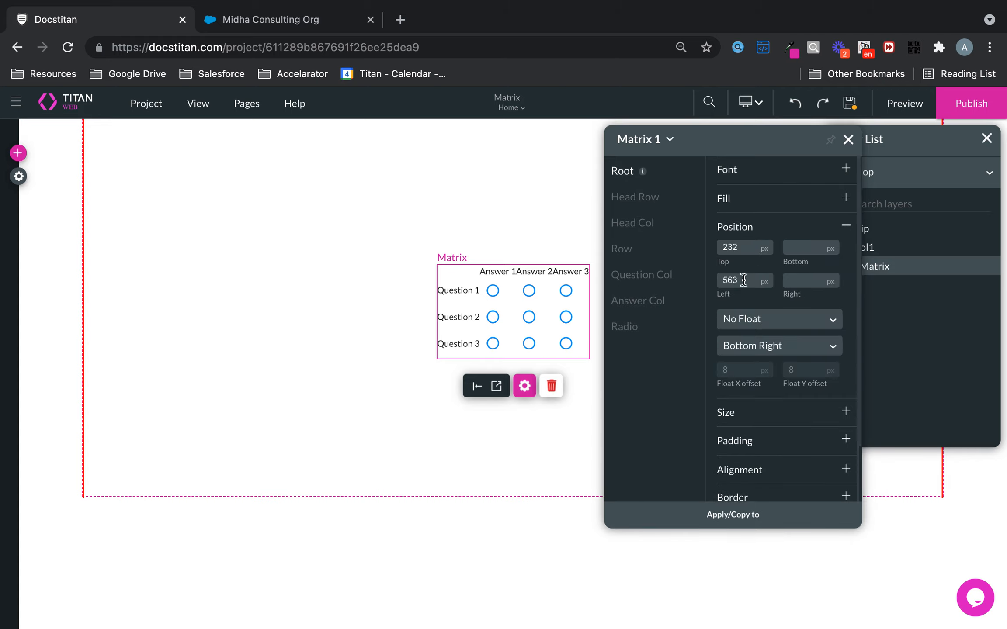
{"action": "left_click", "coordinate": [750, 412]}
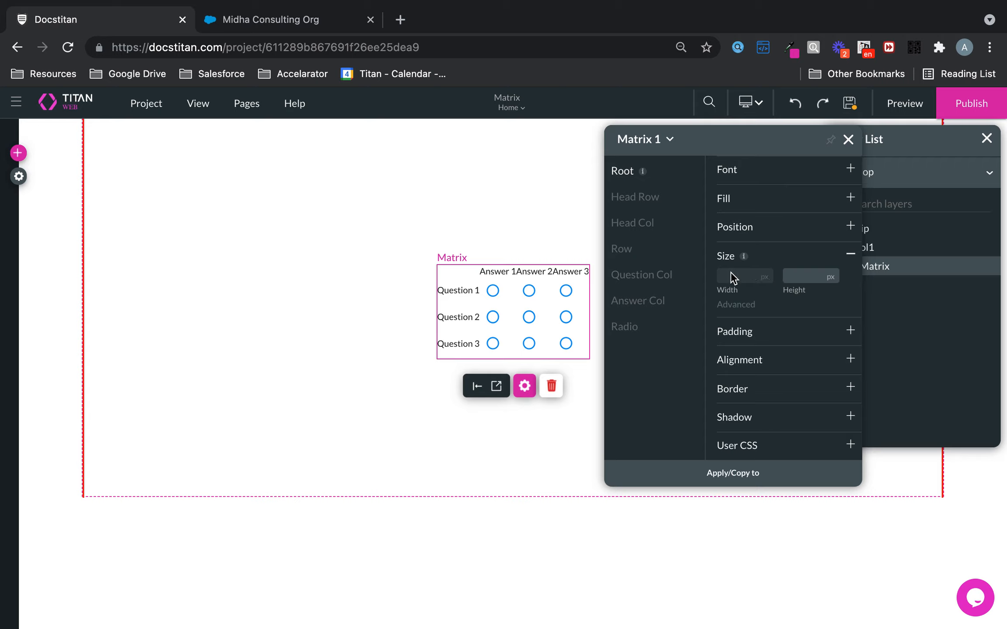
{"action": "left_click", "coordinate": [623, 249]}
{"action": "left_click", "coordinate": [742, 247]}
{"action": "type", "text": "200"}
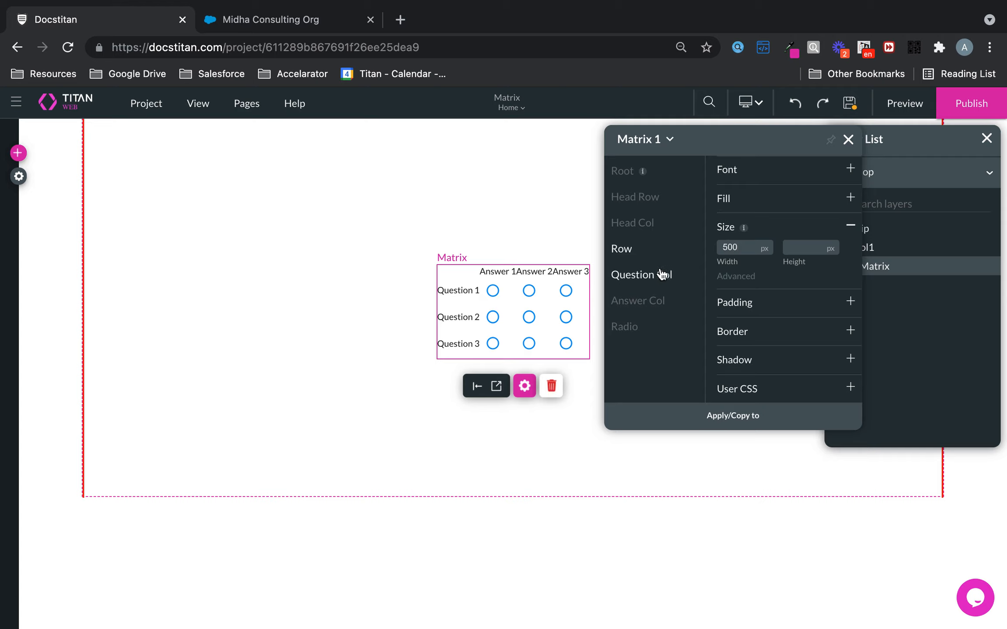
Step: Set the width of both the matrix's Answer Col and Question Col to 100 px
{"action": "left_click", "coordinate": [643, 301]}
{"action": "left_click", "coordinate": [736, 247]}
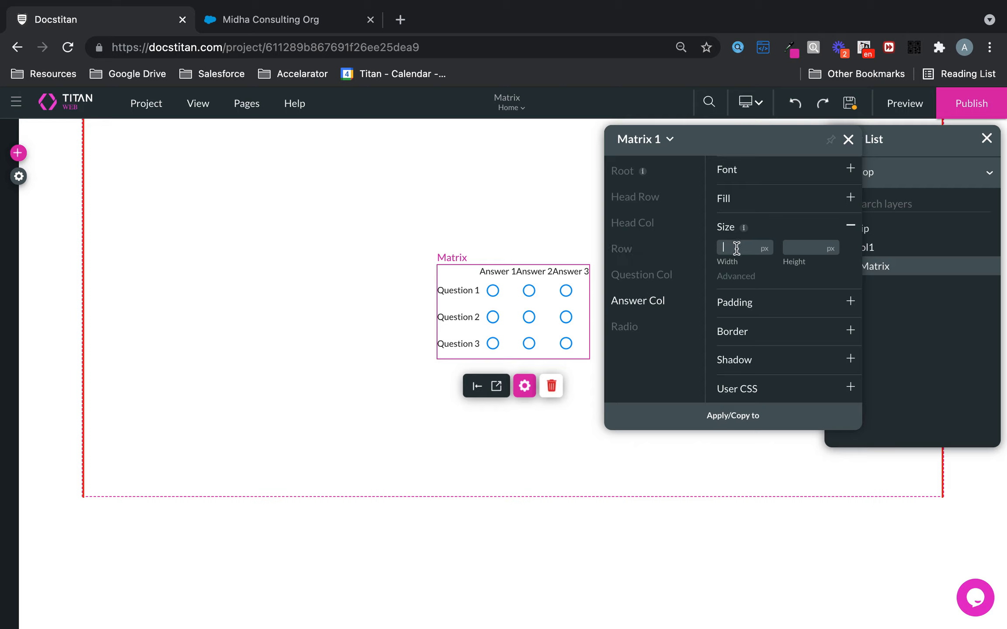
{"action": "type", "text": "500"}
{"action": "key", "text": "BackSpace"}
{"action": "key", "text": "BackSpace"}
{"action": "key", "text": "BackSpace"}
{"action": "type", "text": "30"}
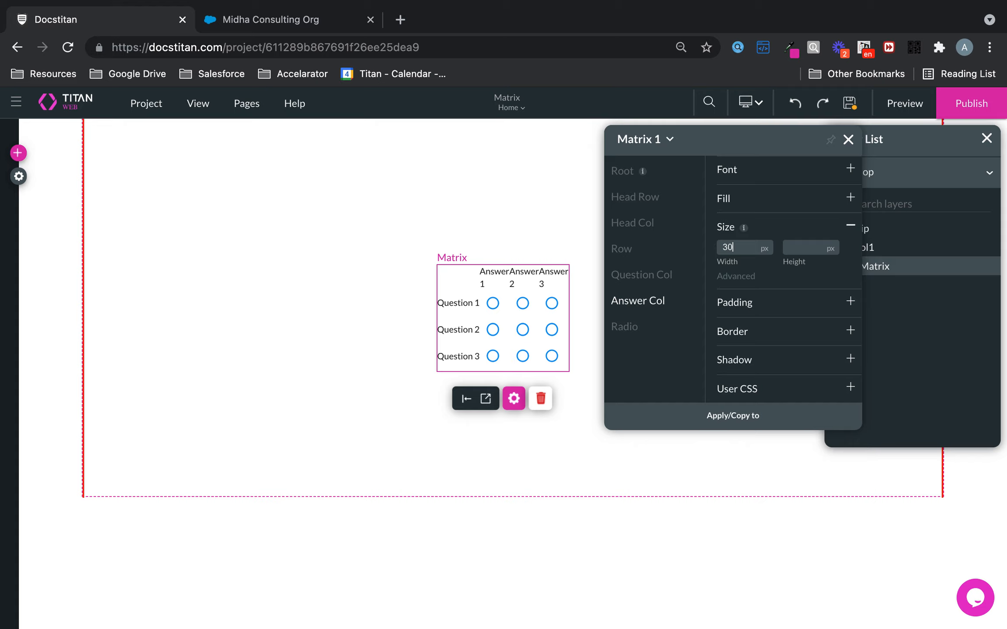
{"action": "key", "text": "BackSpace"}
{"action": "type", "text": "50"}
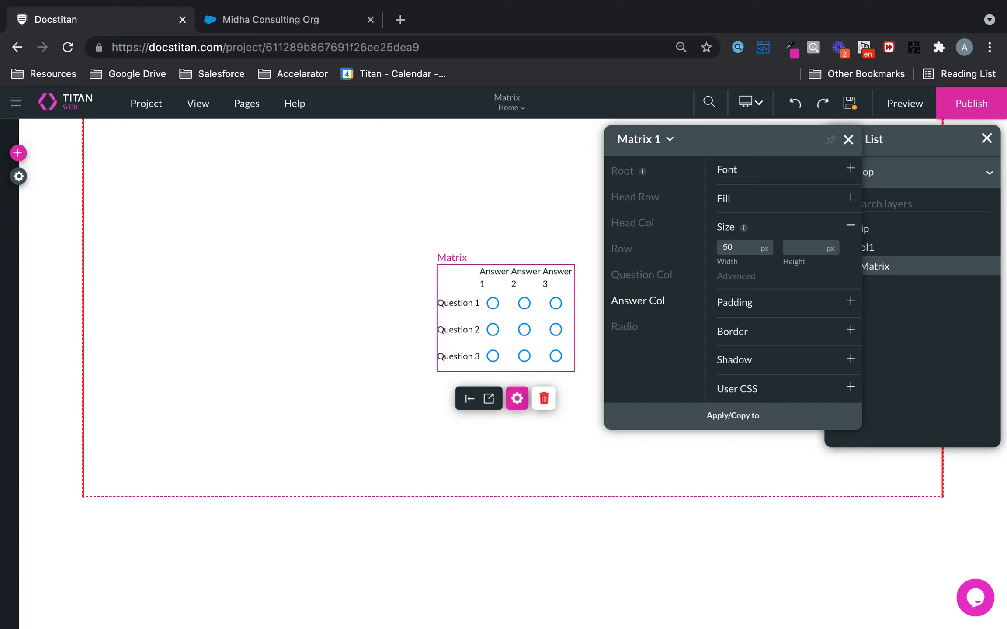
{"action": "key", "text": "BackSpace"}
{"action": "key", "text": "BackSpace"}
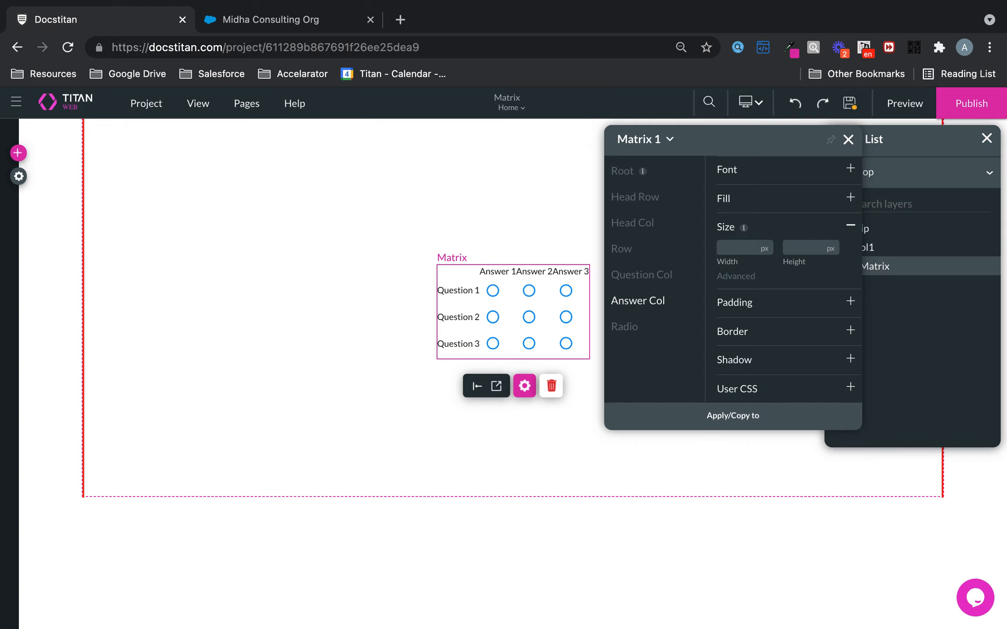
{"action": "type", "text": "100"}
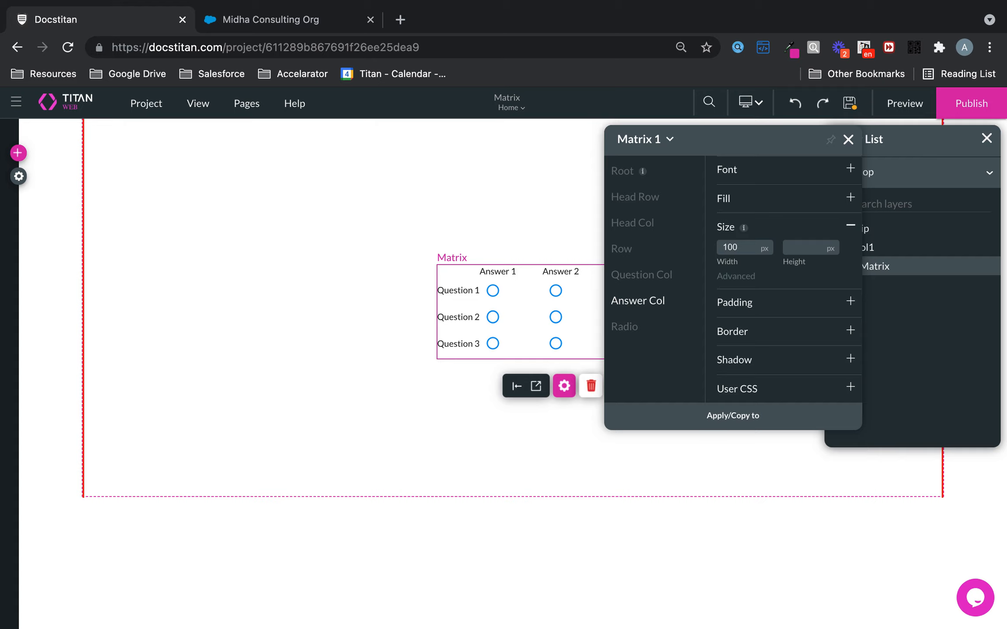
{"action": "left_click", "coordinate": [669, 275]}
{"action": "type", "text": "100"}
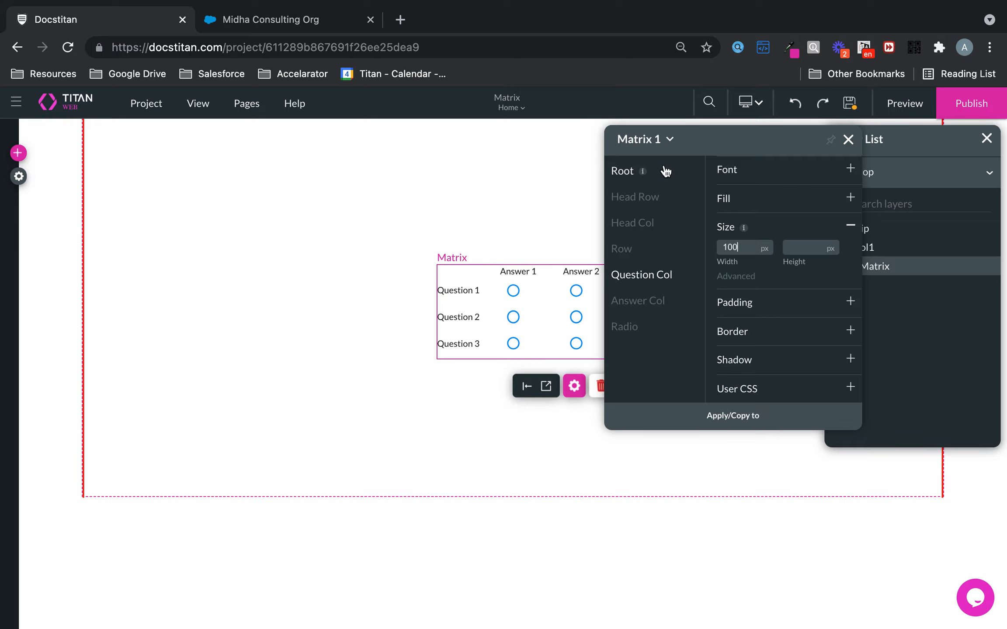
{"action": "left_click", "coordinate": [642, 171]}
{"action": "left_click", "coordinate": [94, 17]}
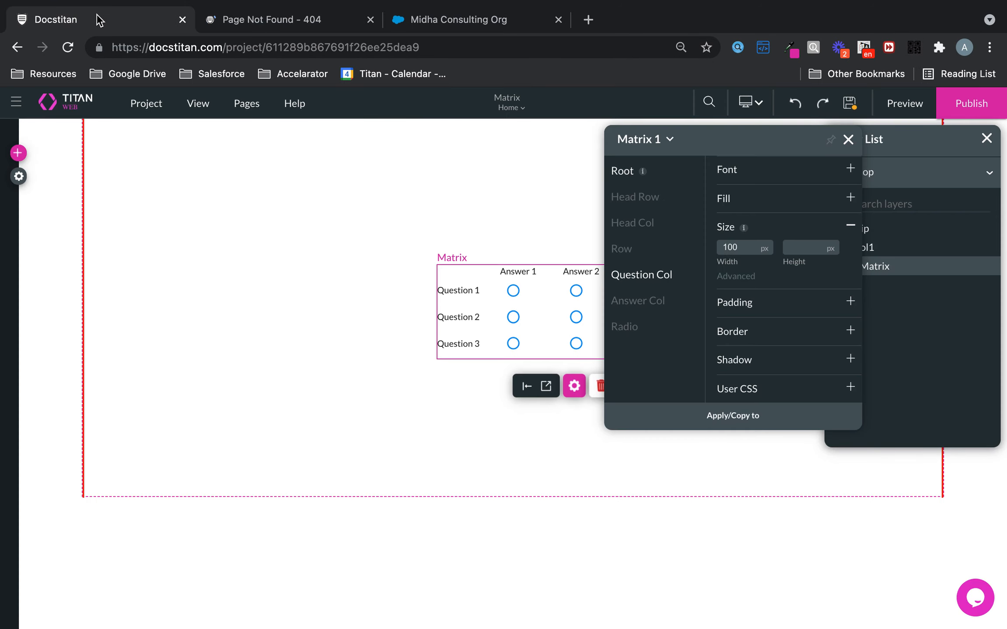
{"action": "left_click", "coordinate": [370, 20]}
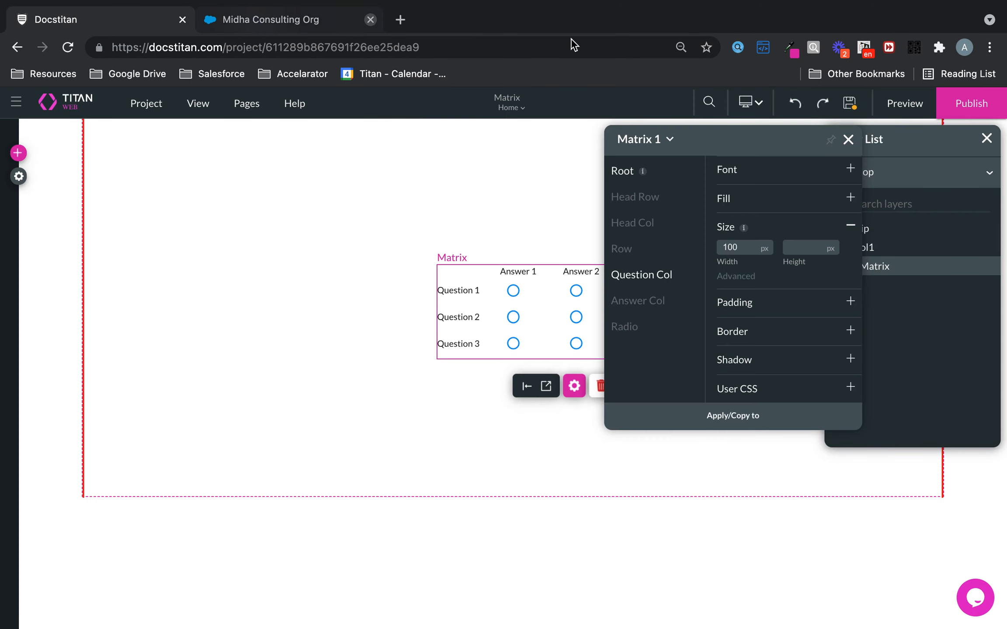
Step: Move the matrix slightly down and to the left, and label its first question "Highest Temperature you've been in?"
{"action": "left_click", "coordinate": [848, 139]}
{"action": "left_click_drag", "start_coordinate": [570, 289], "coordinate": [537, 322]}
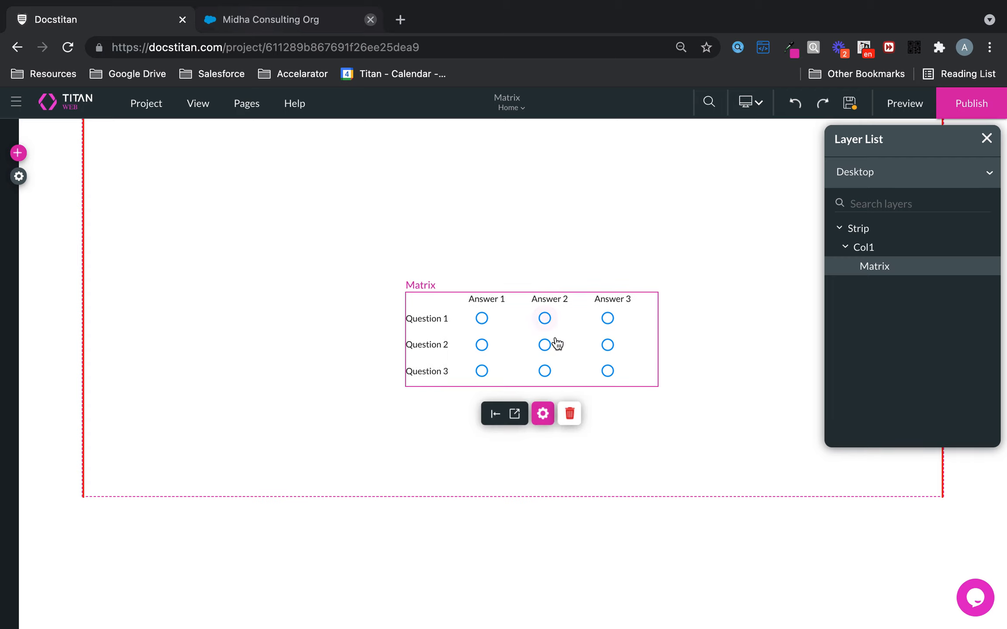
{"action": "left_click", "coordinate": [542, 414]}
{"action": "left_click", "coordinate": [742, 253]}
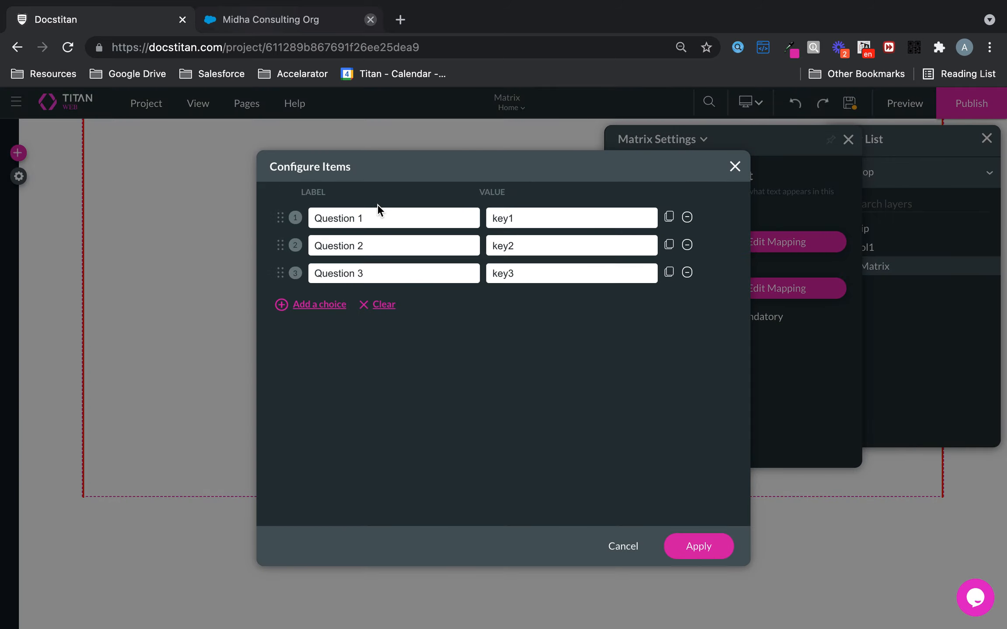
{"action": "left_click_drag", "start_coordinate": [378, 218], "coordinate": [215, 216]}
{"action": "type", "text": "Highest Temperature you'v"}
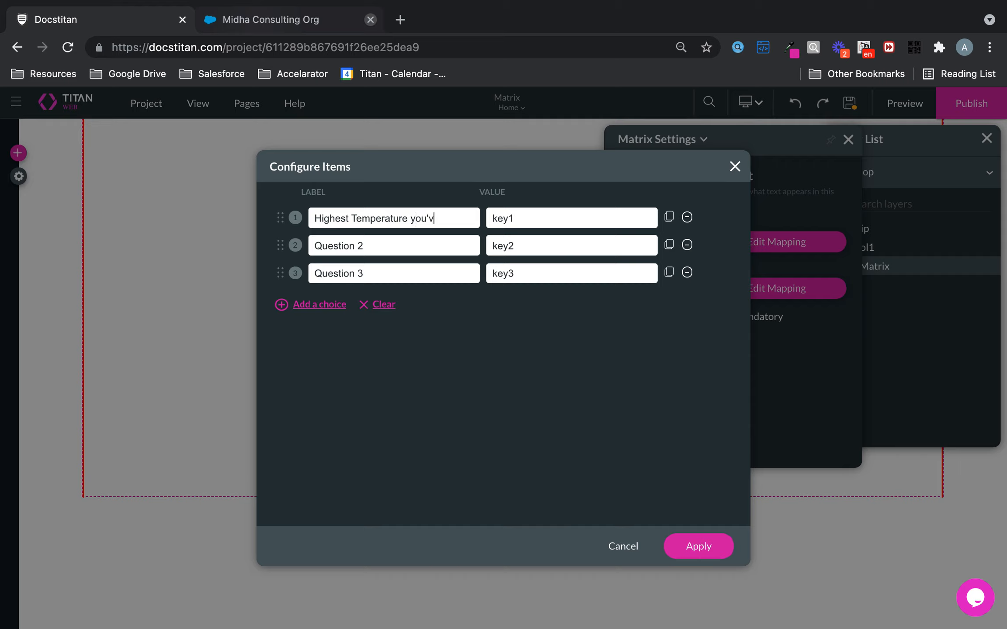
{"action": "type", "text": "e been in?"}
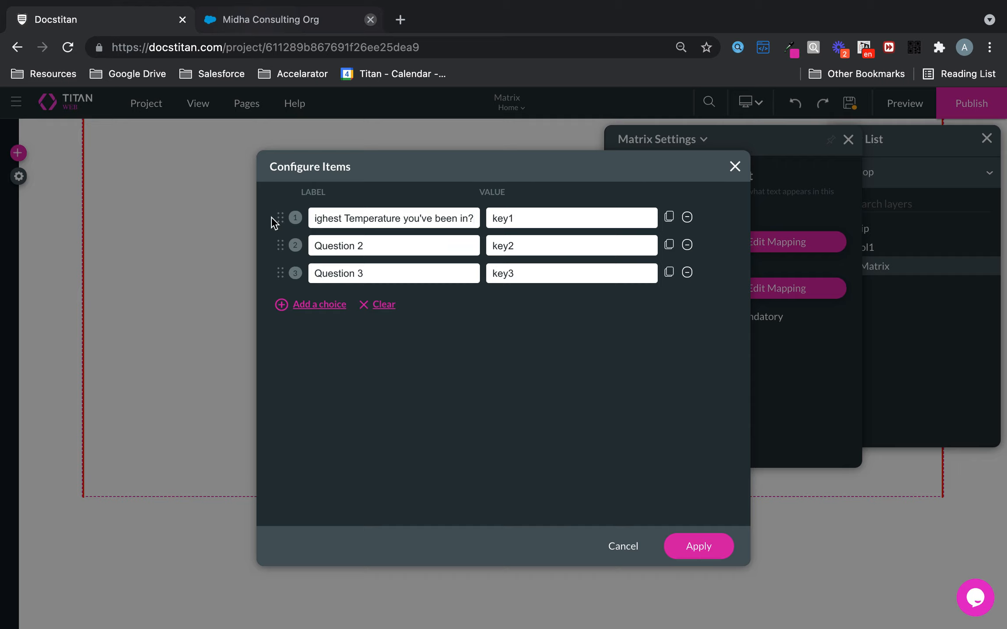
Step: Copy the first question's label into its value so both read "Highest Temperature you've been in?"
{"action": "triple_click", "coordinate": [466, 219]}
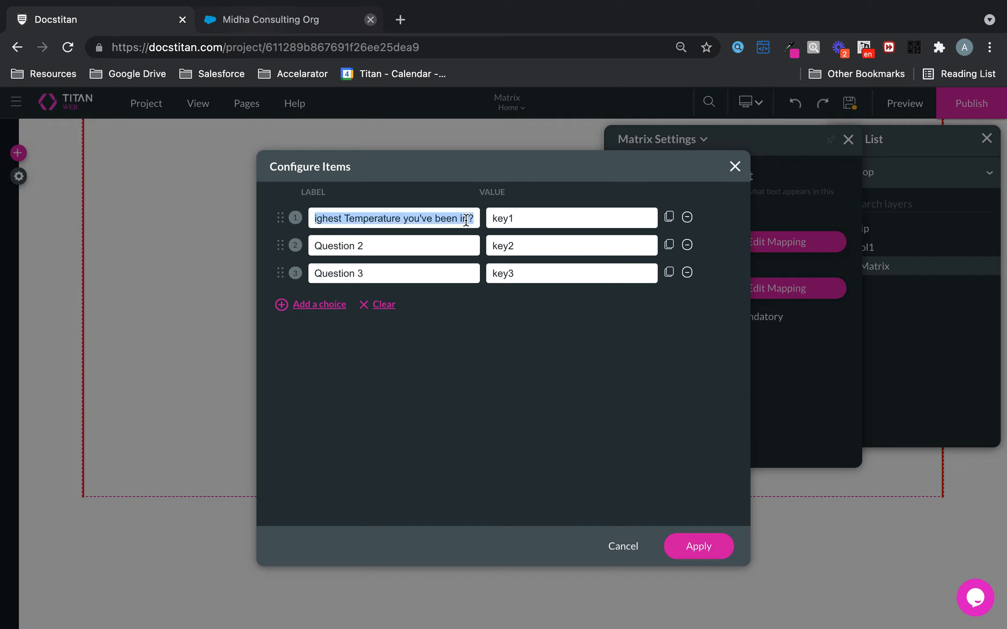
{"action": "key", "text": "ctrl+c"}
{"action": "left_click", "coordinate": [607, 218]}
{"action": "key", "text": "ctrl+a"}
{"action": "key", "text": "ctrl+v"}
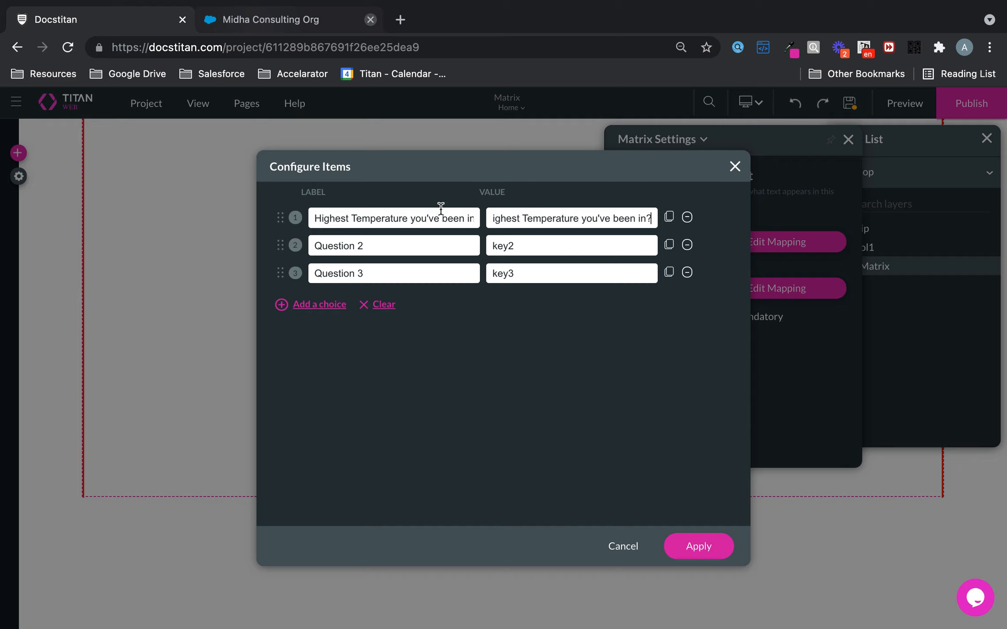
{"action": "left_click", "coordinate": [707, 549]}
Step: Change the second question's label to "Preferred Minimum Temperature"
{"action": "left_click_drag", "start_coordinate": [389, 243], "coordinate": [213, 247]}
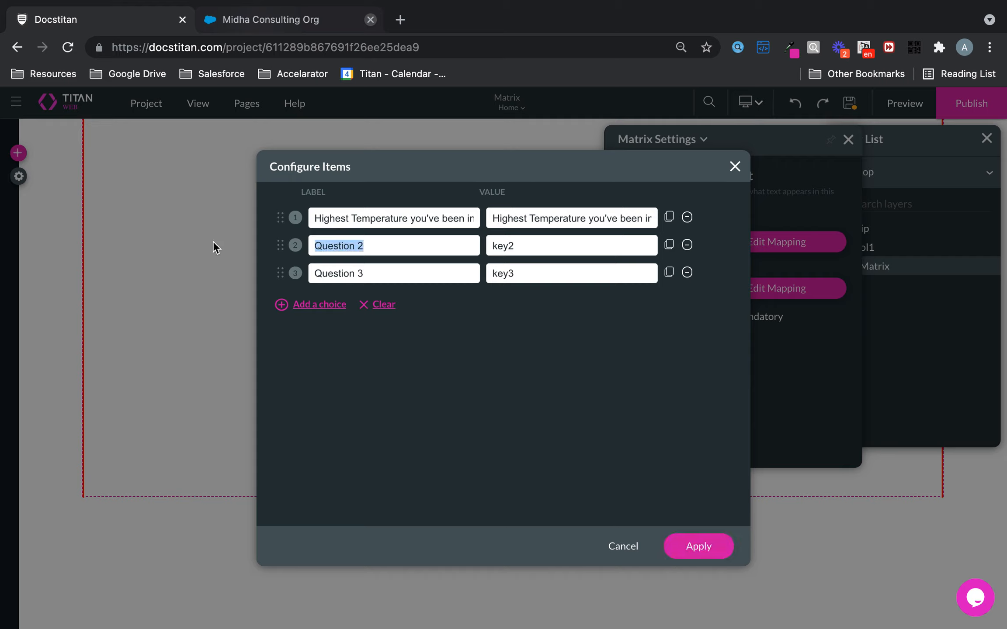
{"action": "type", "text": "Preferred Minimum "}
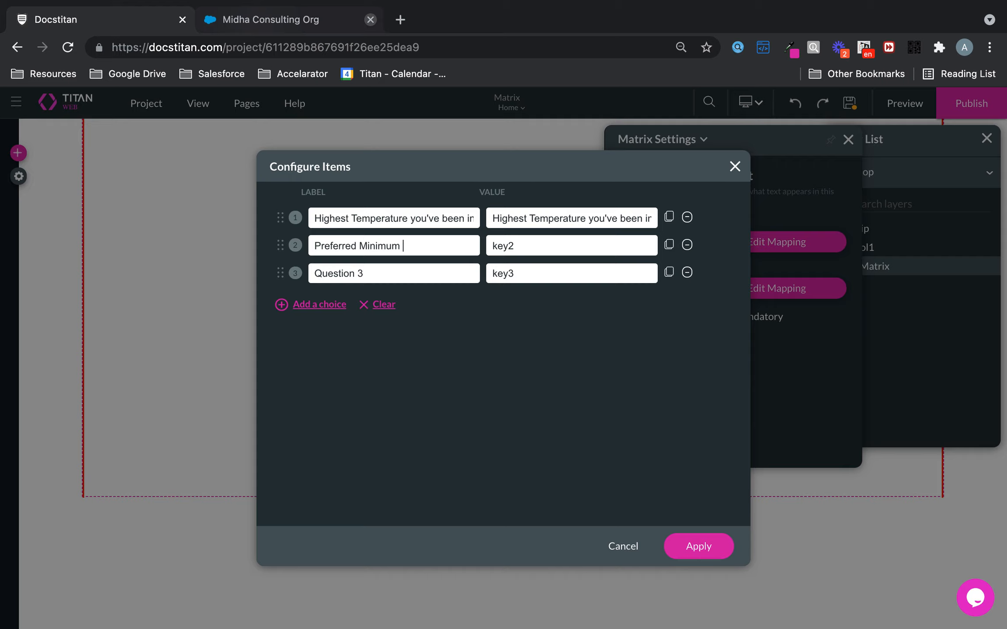
{"action": "type", "text": "Teme"}
{"action": "type", "text": "erature"}
Step: Reuse the second question's label for the third question, changing its wording to "Preferred Maximum Temperature"
{"action": "triple_click", "coordinate": [378, 247]}
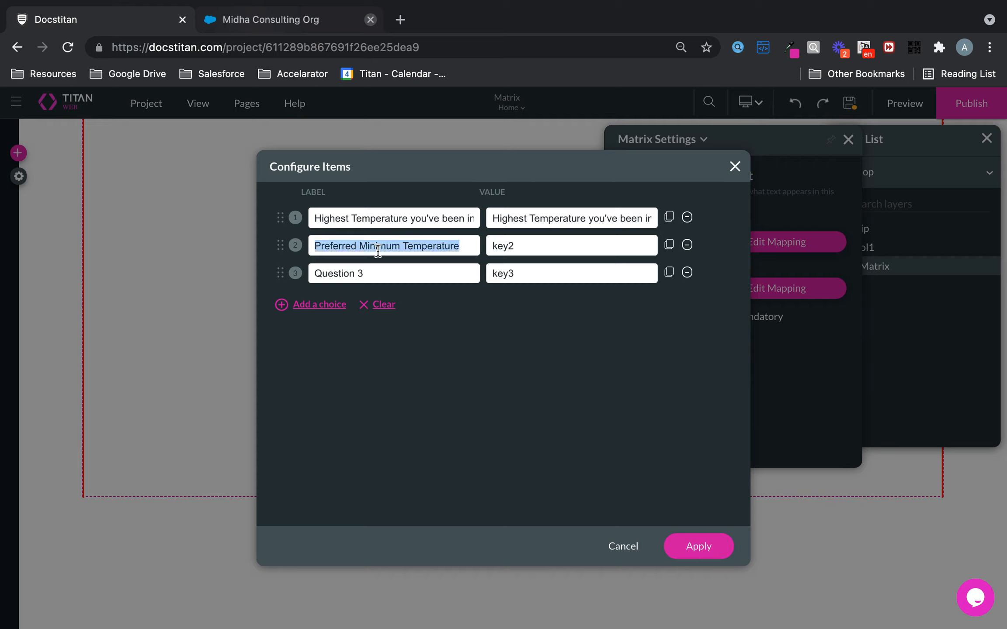
{"action": "left_click_drag", "start_coordinate": [382, 271], "coordinate": [250, 269]}
{"action": "key", "text": "super+v"}
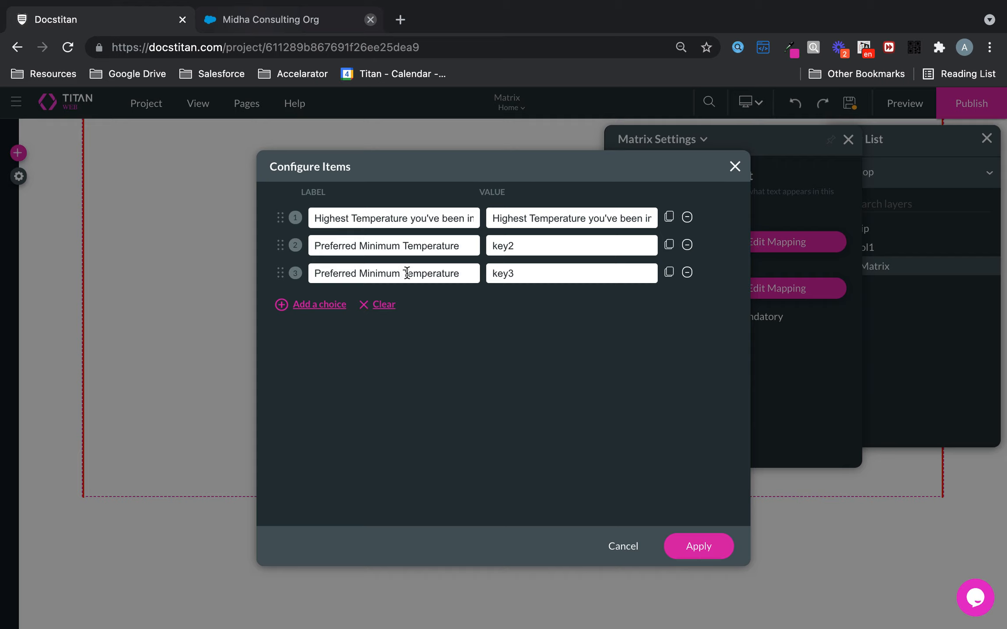
{"action": "key", "text": "BackSpace"}
{"action": "key", "text": "BackSpace"}
{"action": "key", "text": "BackSpace"}
{"action": "key", "text": "BackSpace"}
{"action": "key", "text": "BackSpace"}
{"action": "key", "text": "BackSpace"}
{"action": "key", "text": "BackSpace"}
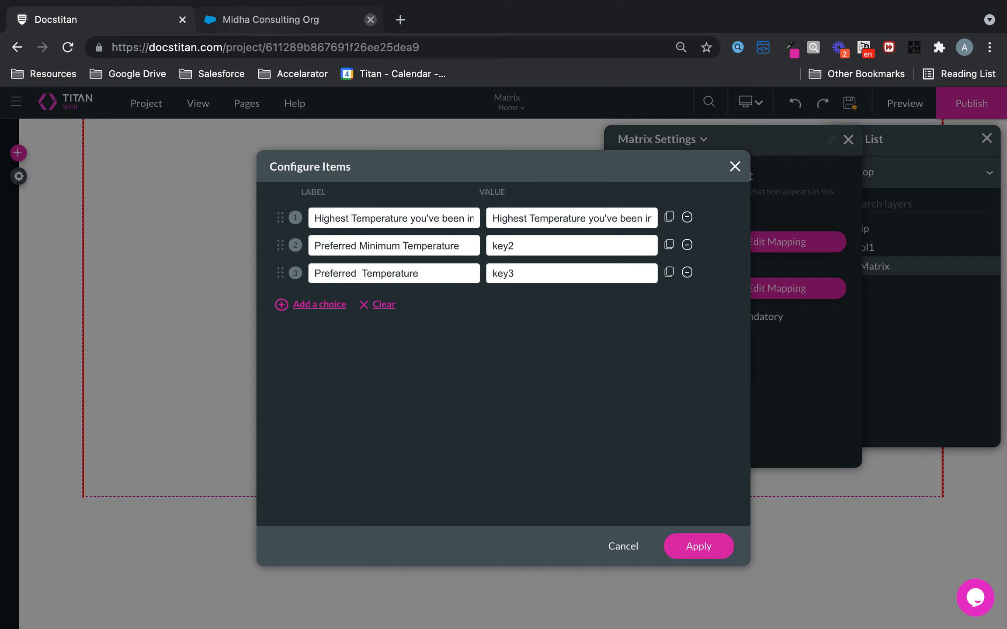
{"action": "type", "text": "Maximum"}
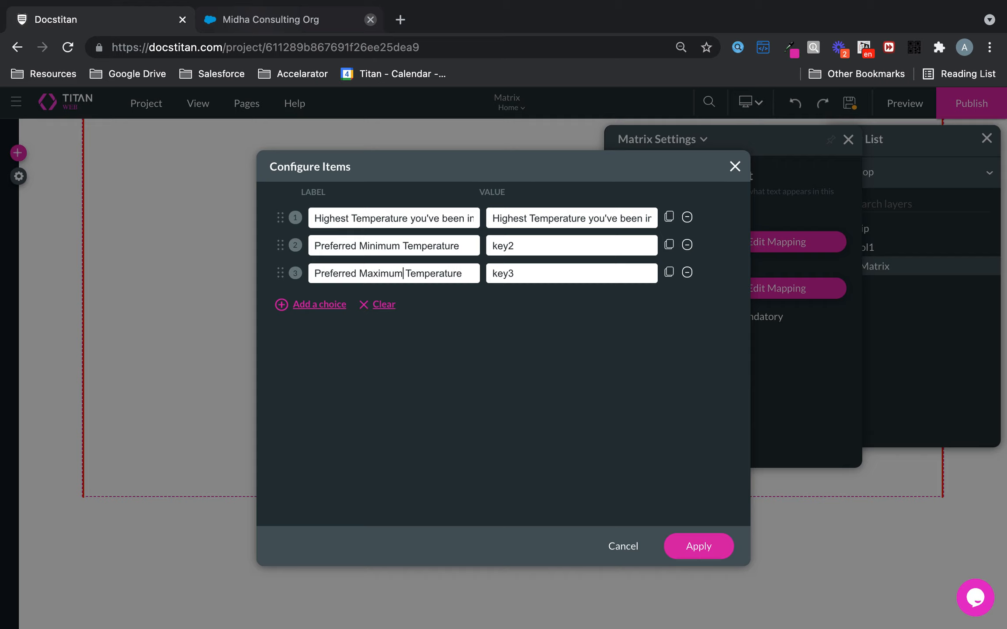
Step: Copy the second and third questions' labels into their values and apply the question items
{"action": "triple_click", "coordinate": [418, 246]}
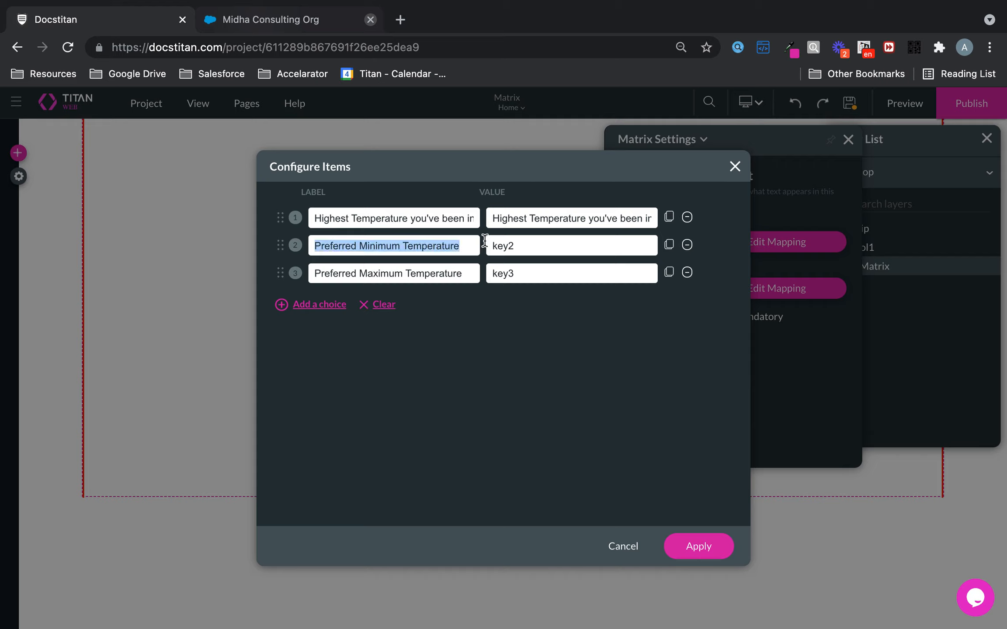
{"action": "triple_click", "coordinate": [534, 244]}
{"action": "key", "text": "ctrl+v"}
{"action": "triple_click", "coordinate": [372, 274]}
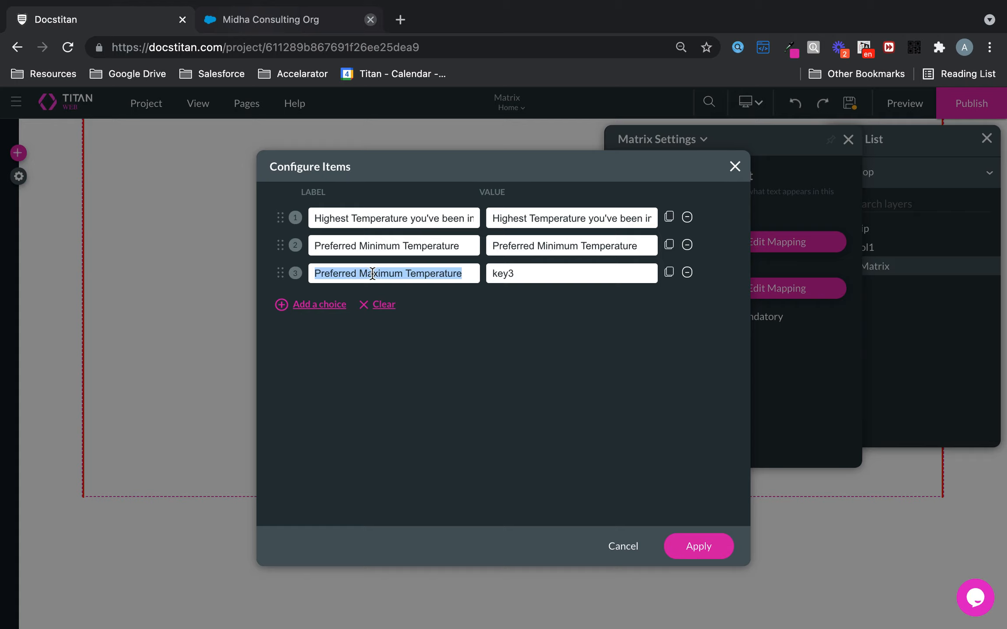
{"action": "triple_click", "coordinate": [554, 275]}
{"action": "key", "text": "ctrl+v"}
{"action": "left_click", "coordinate": [693, 548]}
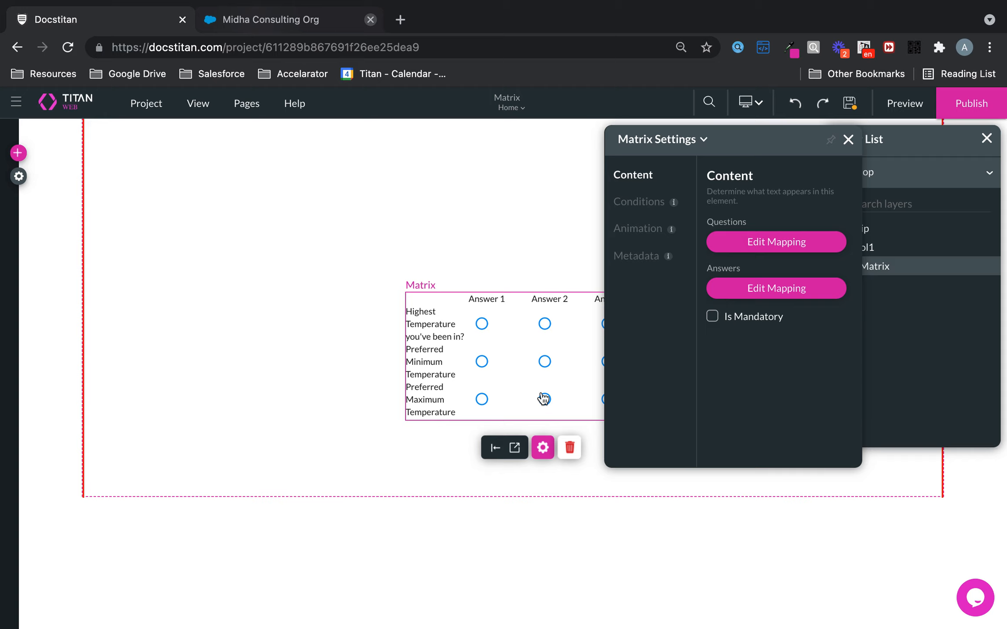
Step: Move the matrix toward the strip's upper left and widen its question column to 400 px
{"action": "left_click_drag", "start_coordinate": [226, 274], "coordinate": [207, 261]}
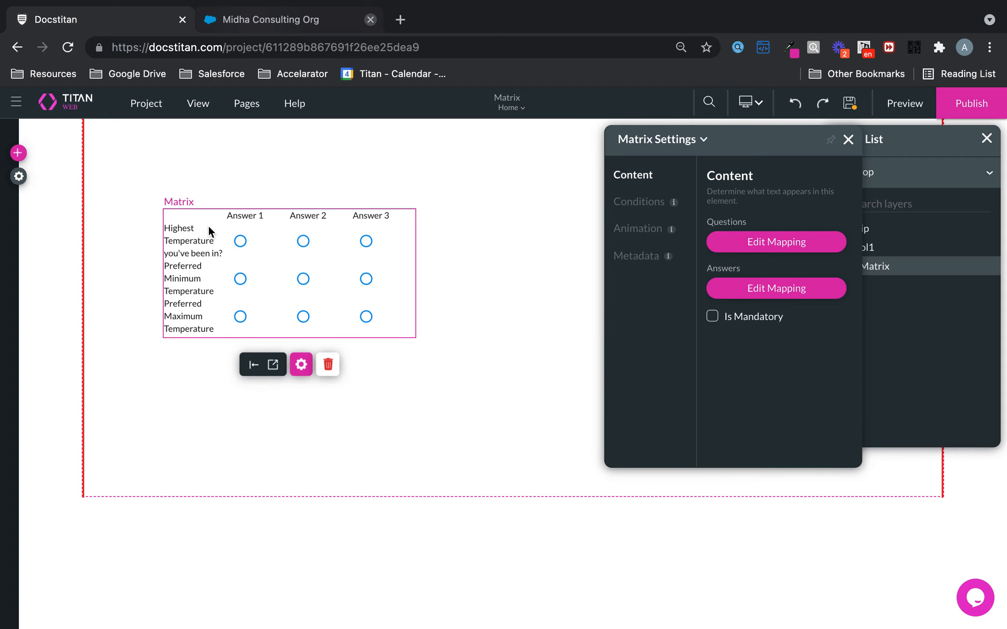
{"action": "left_click", "coordinate": [272, 364]}
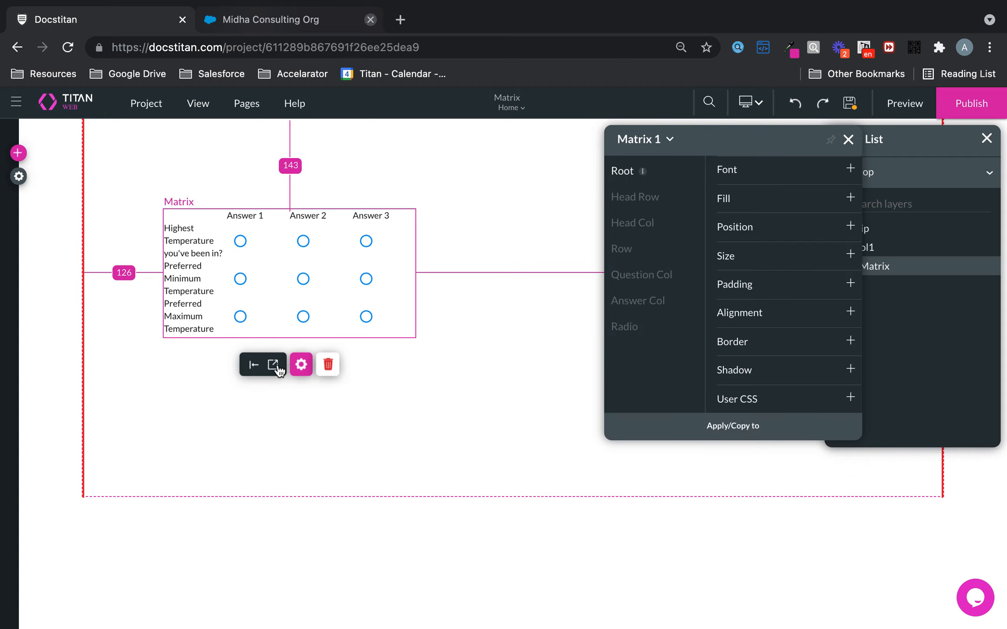
{"action": "left_click", "coordinate": [670, 280]}
{"action": "left_click", "coordinate": [770, 225]}
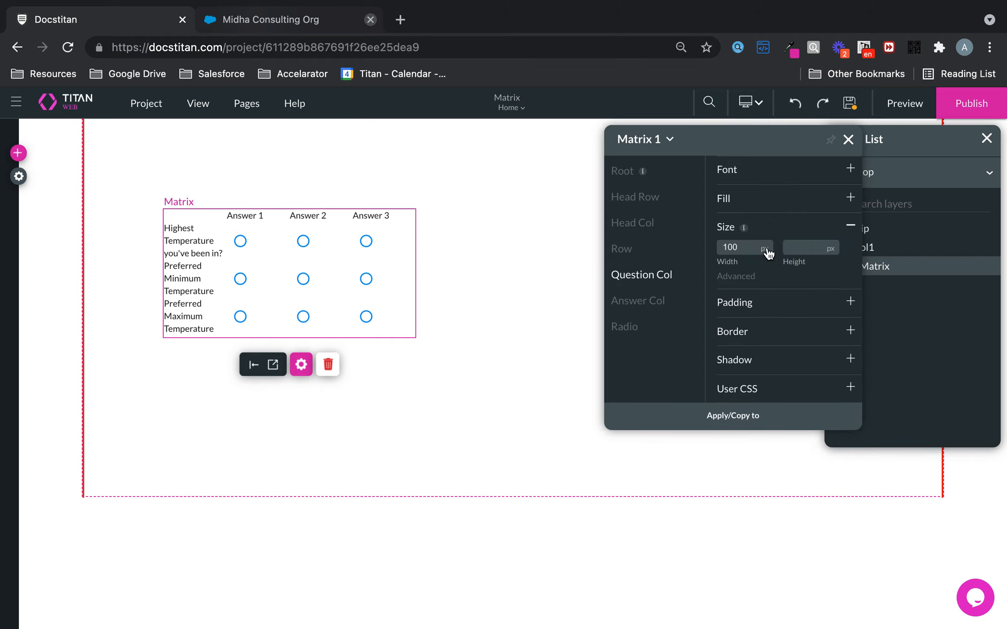
{"action": "double_click", "coordinate": [740, 247]}
{"action": "type", "text": "200"}
{"action": "key", "text": "BackSpace"}
{"action": "key", "text": "BackSpace"}
{"action": "key", "text": "BackSpace"}
{"action": "type", "text": "400"}
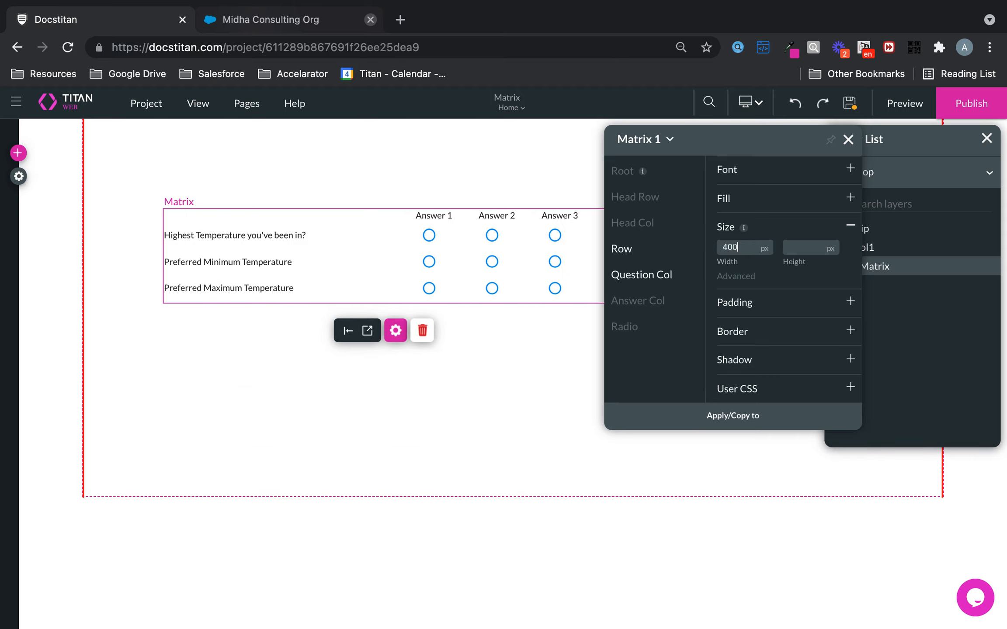
Step: Set the matrix's question column width to 300 px
{"action": "key", "text": "BackSpace"}
{"action": "key", "text": "BackSpace"}
{"action": "key", "text": "BackSpace"}
{"action": "type", "text": "300"}
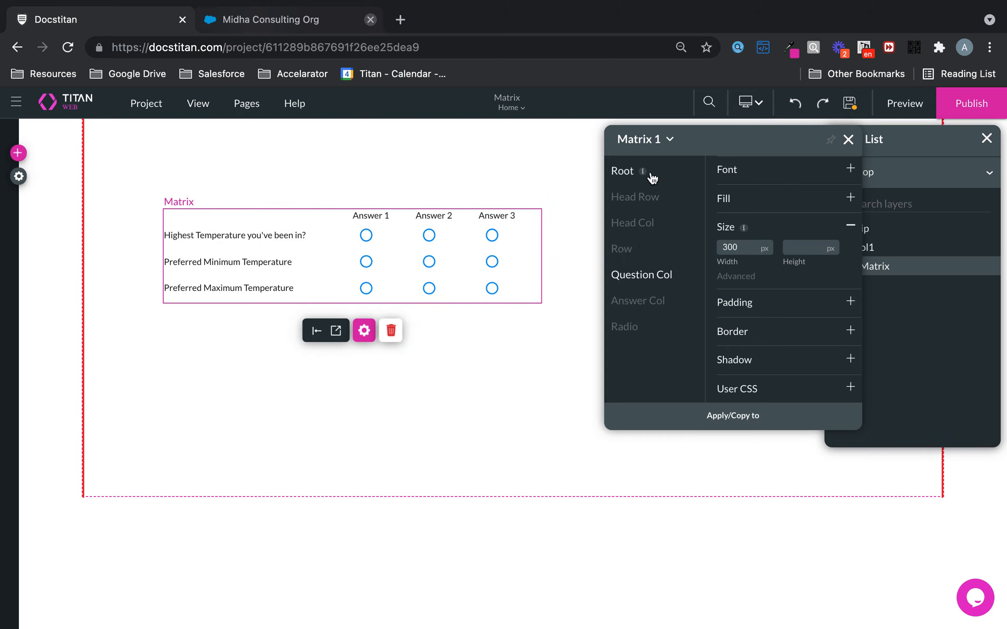
Step: Open the matrix's content settings and examine its answer items and question items without changing them
{"action": "left_click", "coordinate": [364, 331]}
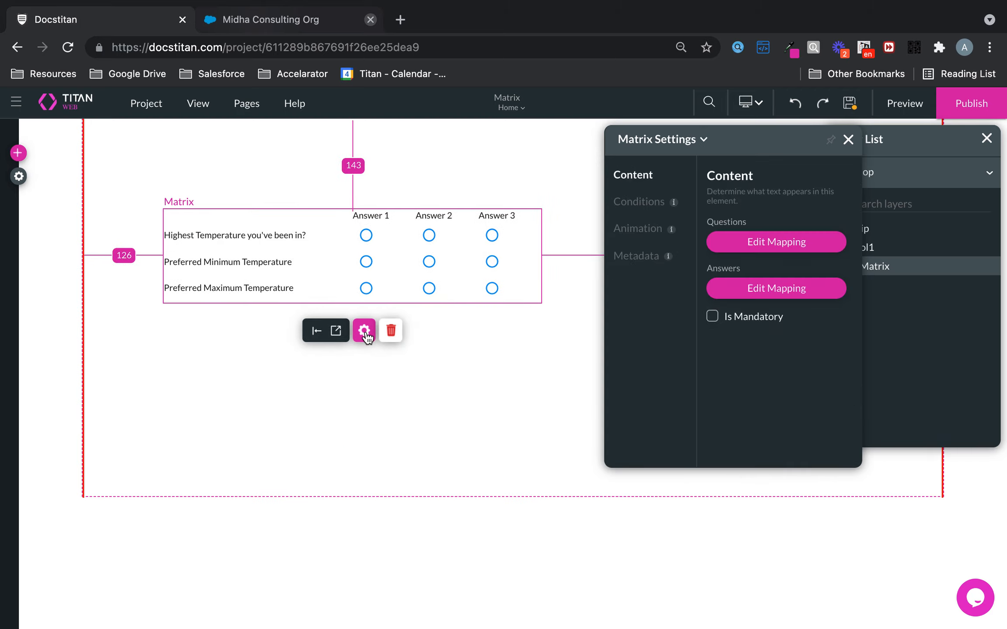
{"action": "left_click", "coordinate": [754, 290]}
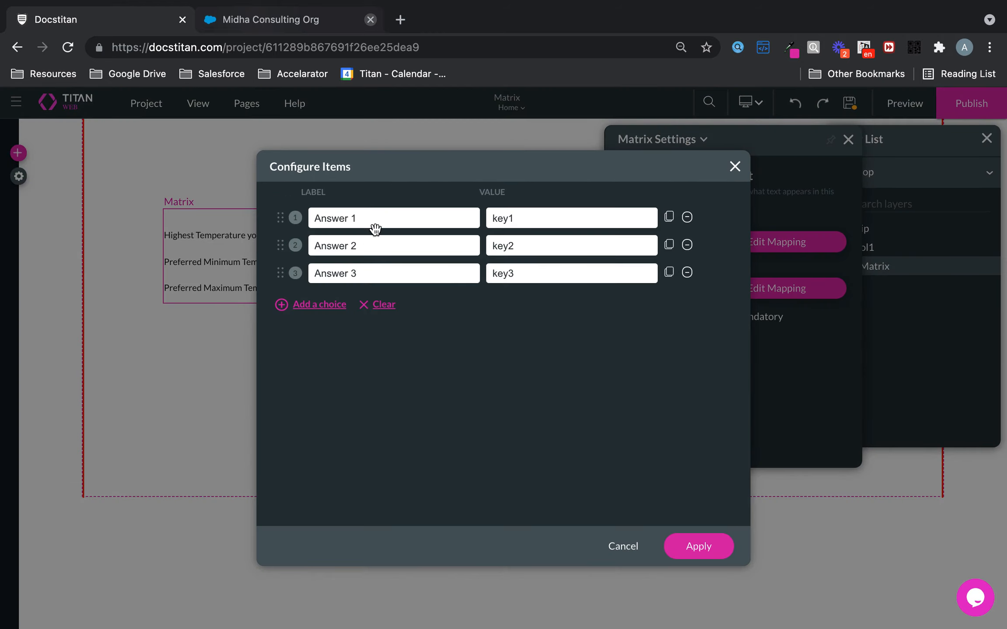
{"action": "left_click_drag", "start_coordinate": [378, 218], "coordinate": [276, 202]}
{"action": "left_click", "coordinate": [734, 166]}
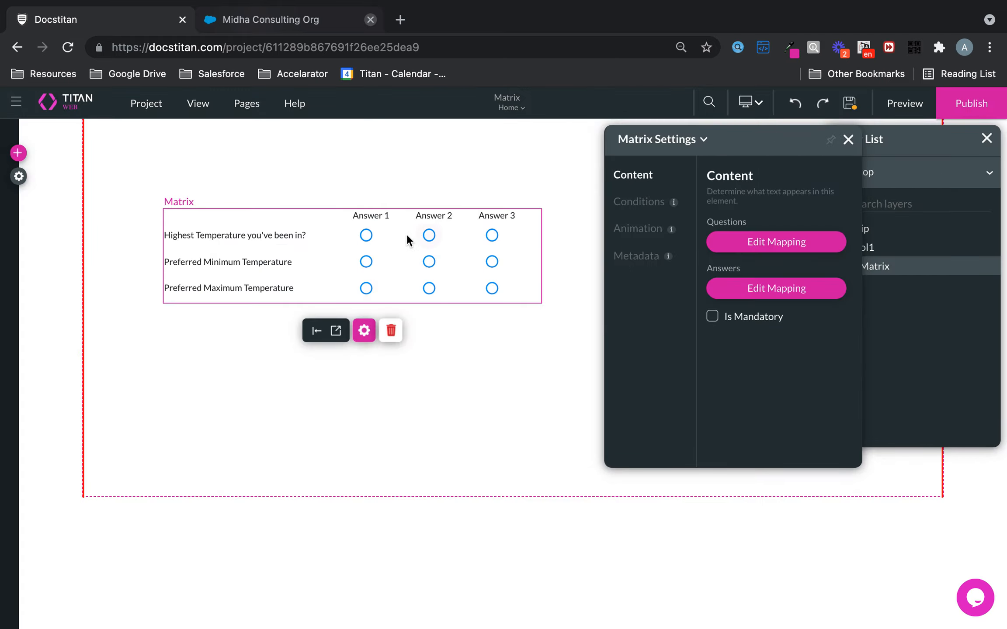
{"action": "left_click", "coordinate": [750, 244]}
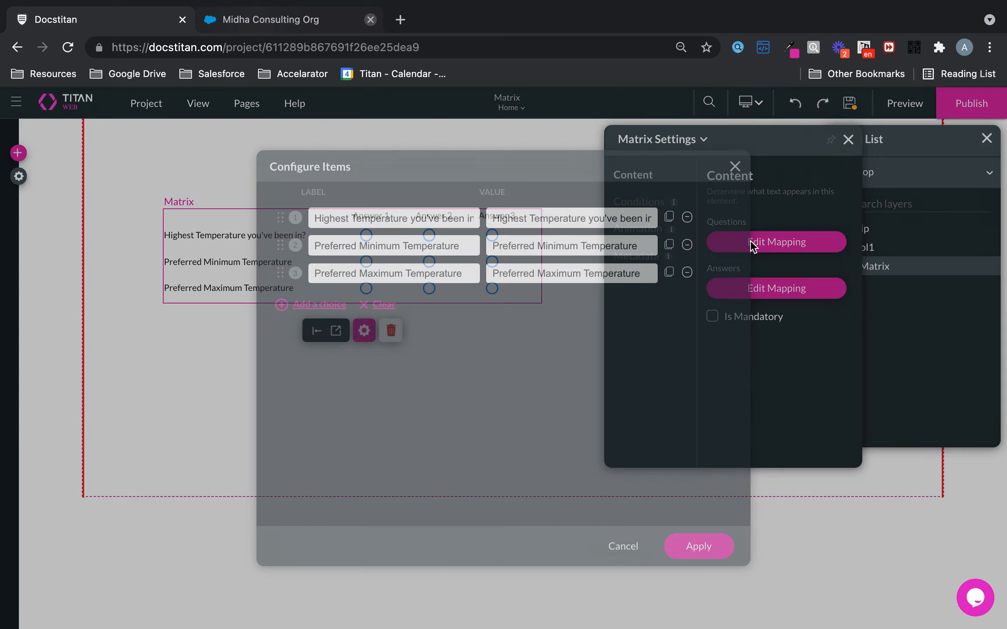
{"action": "left_click", "coordinate": [735, 166]}
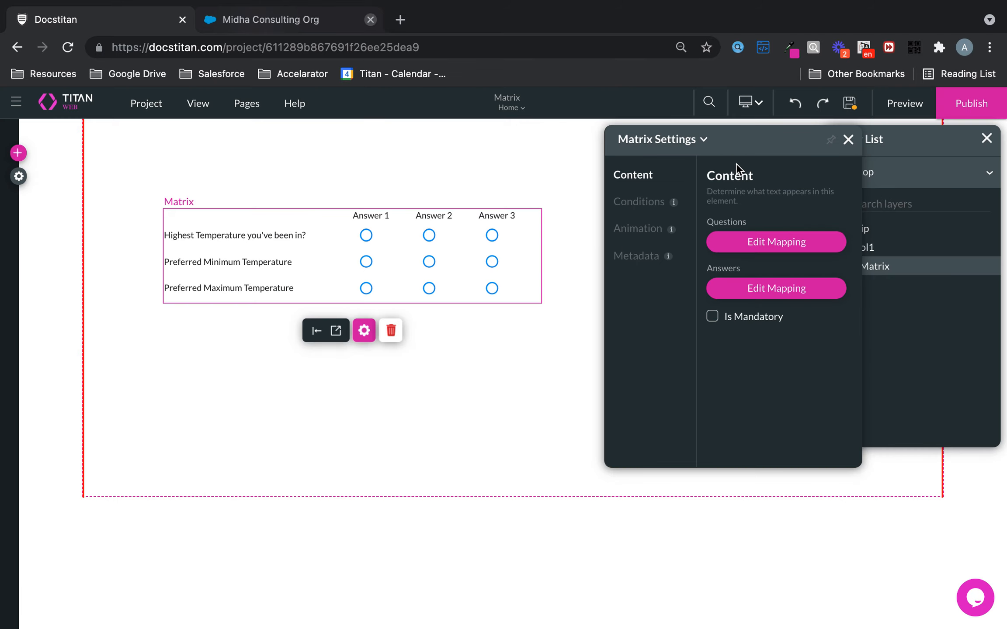
Step: Label the matrix's three answers 10-20, 20-30 and 30-35
{"action": "left_click", "coordinate": [743, 290]}
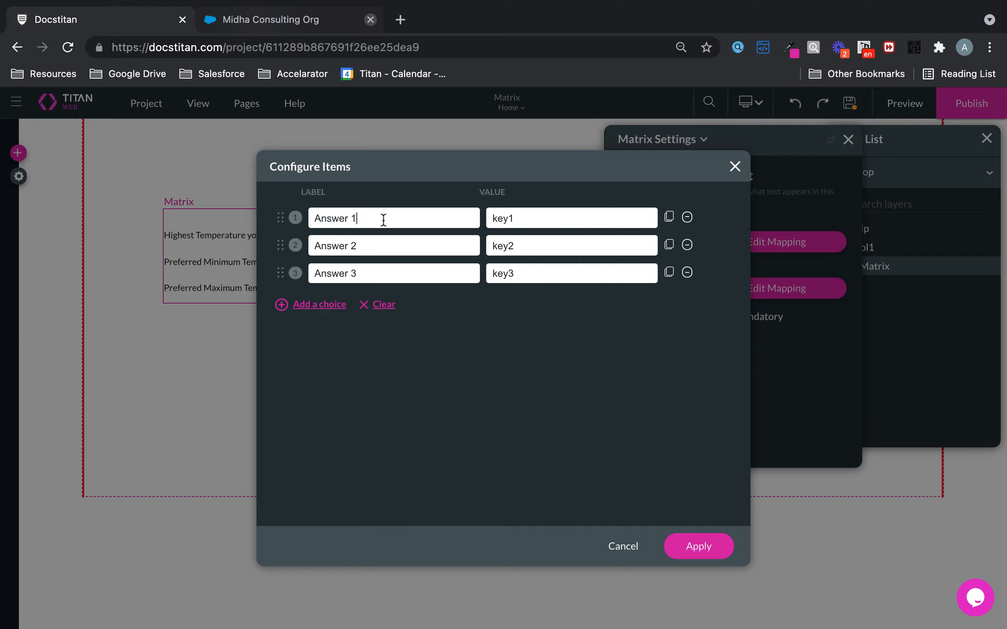
{"action": "left_click_drag", "start_coordinate": [382, 218], "coordinate": [222, 197]}
{"action": "type", "text": "20-30"}
{"action": "type", "text": "10-20"}
{"action": "key", "text": "BackSpace"}
{"action": "key", "text": "BackSpace"}
{"action": "type", "text": "20"}
{"action": "left_click_drag", "start_coordinate": [380, 242], "coordinate": [213, 225]}
{"action": "type", "text": "20-30"}
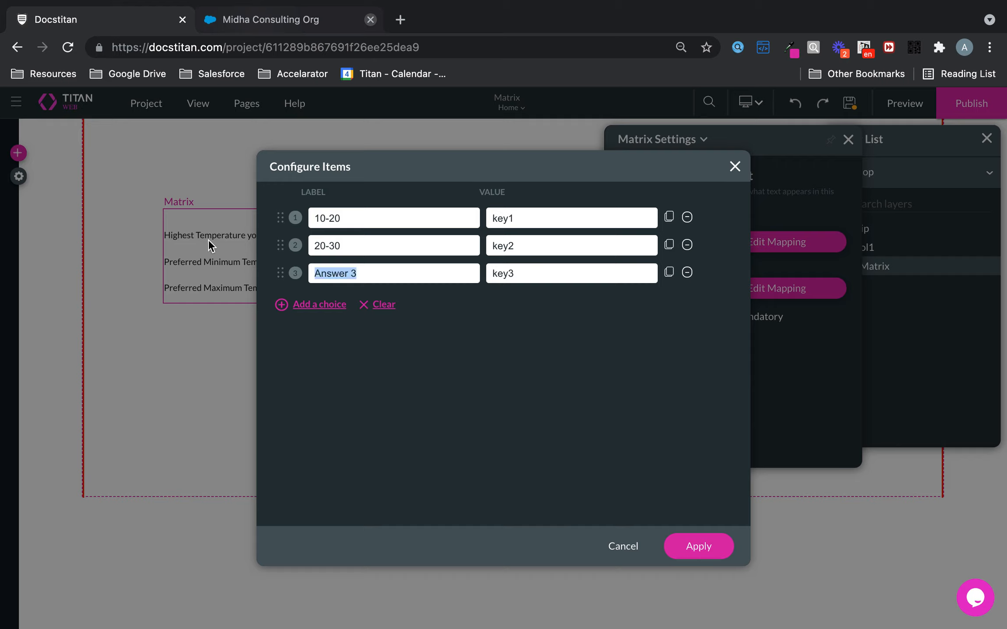
{"action": "type", "text": "30-35"}
Step: Append the unit C to each of the three answer labels
{"action": "left_click_drag", "start_coordinate": [402, 219], "coordinate": [238, 218]}
{"action": "left_click", "coordinate": [391, 221]}
{"action": "left_click", "coordinate": [368, 272]}
Step: Copy the labels 10-20 C, 20-30 C and 30-35 C into the matching answer values and apply the answer items
{"action": "left_click_drag", "start_coordinate": [400, 221], "coordinate": [250, 219]}
{"action": "key", "text": "ctrl+c"}
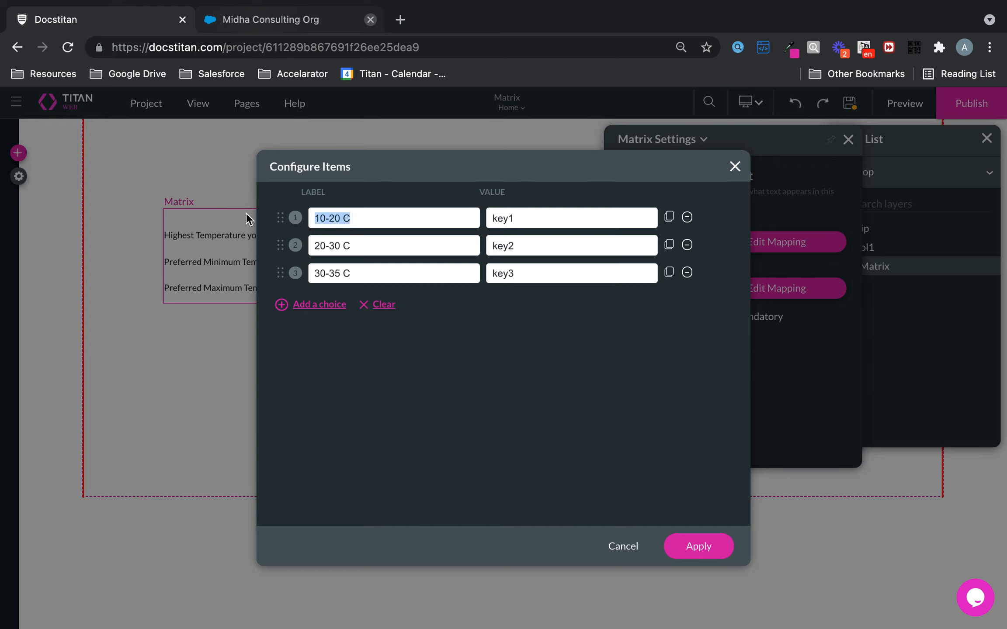
{"action": "double_click", "coordinate": [566, 217]}
{"action": "key", "text": "ctrl+v"}
{"action": "left_click_drag", "start_coordinate": [368, 243], "coordinate": [249, 245]}
{"action": "double_click", "coordinate": [583, 250]}
{"action": "type", "text": "20-30 C"}
{"action": "left_click_drag", "start_coordinate": [368, 276], "coordinate": [217, 267]}
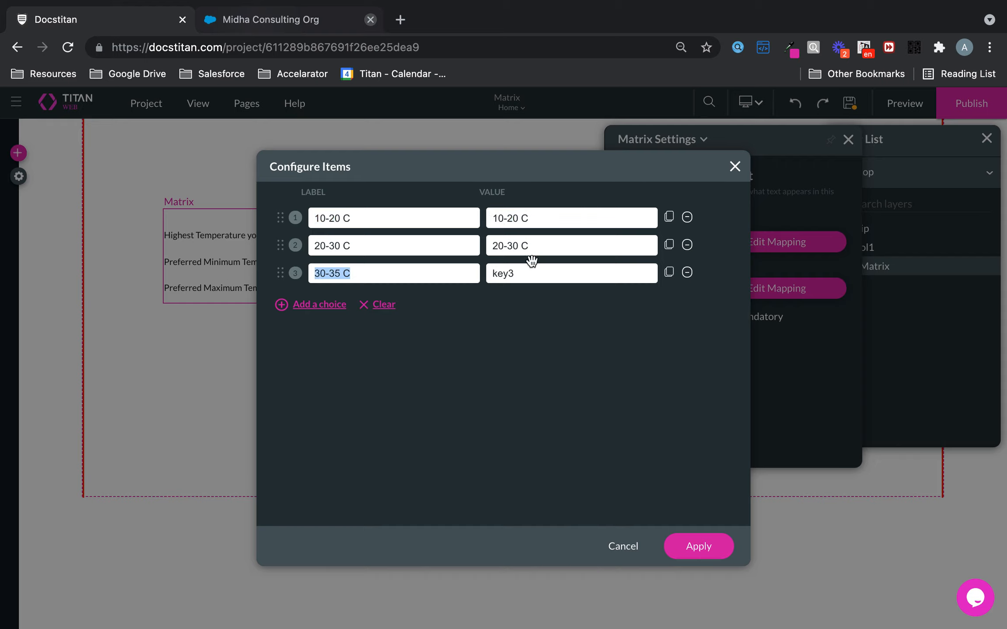
{"action": "double_click", "coordinate": [554, 271]}
{"action": "type", "text": "30-35 C"}
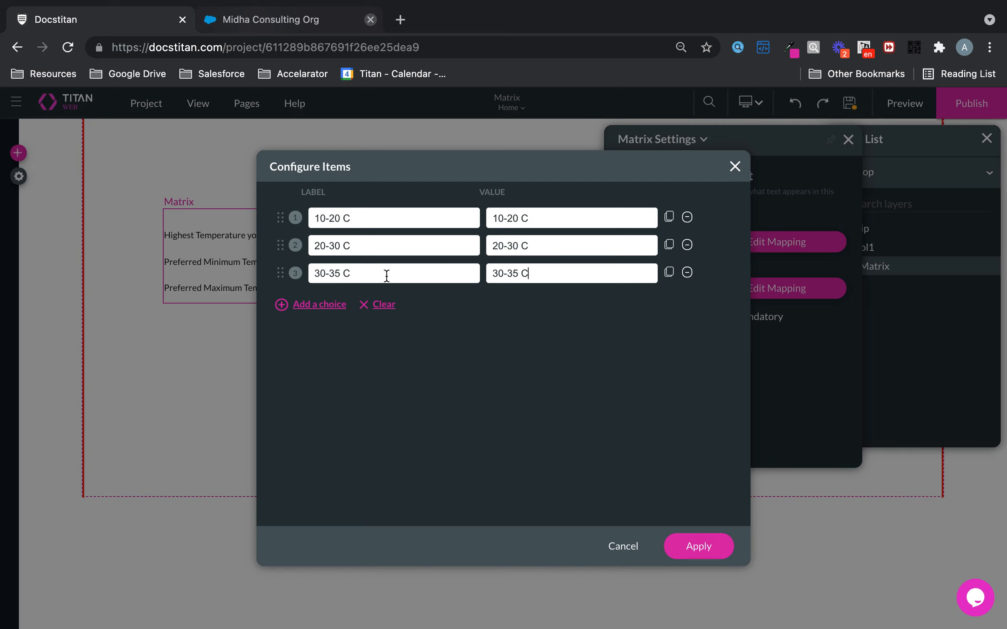
{"action": "left_click", "coordinate": [713, 546]}
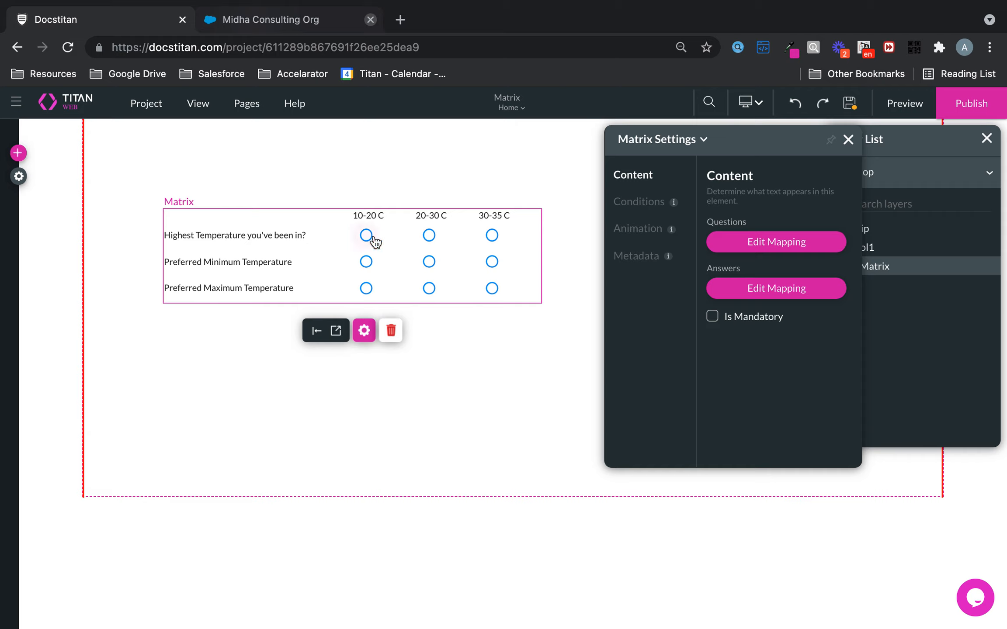
Step: Close the matrix settings and move the matrix down and right toward the middle of the strip
{"action": "left_click_drag", "start_coordinate": [431, 237], "coordinate": [430, 234]}
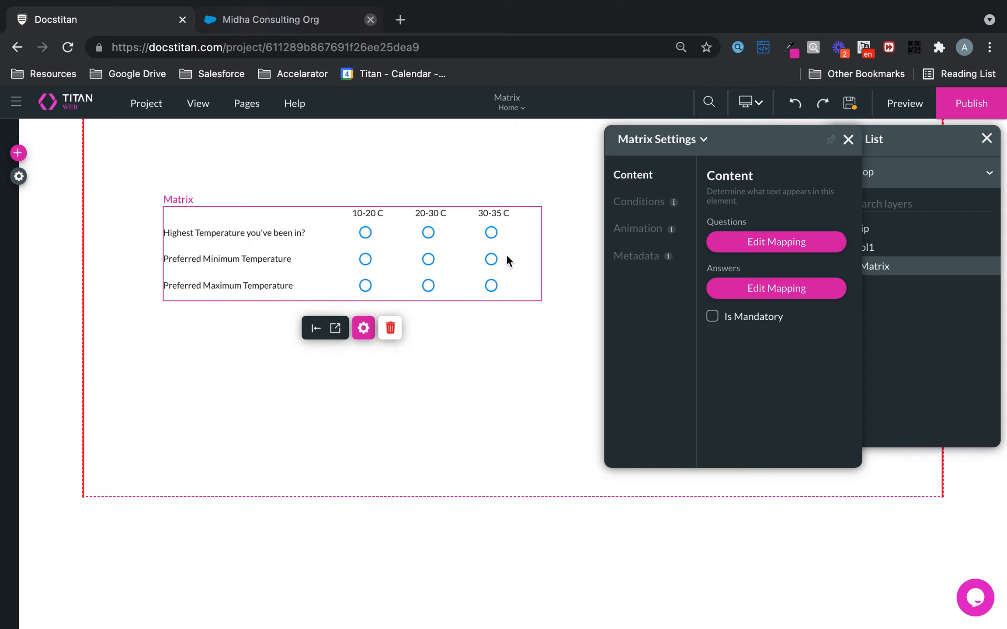
{"action": "left_click", "coordinate": [848, 139]}
{"action": "left_click_drag", "start_coordinate": [479, 235], "coordinate": [622, 299]}
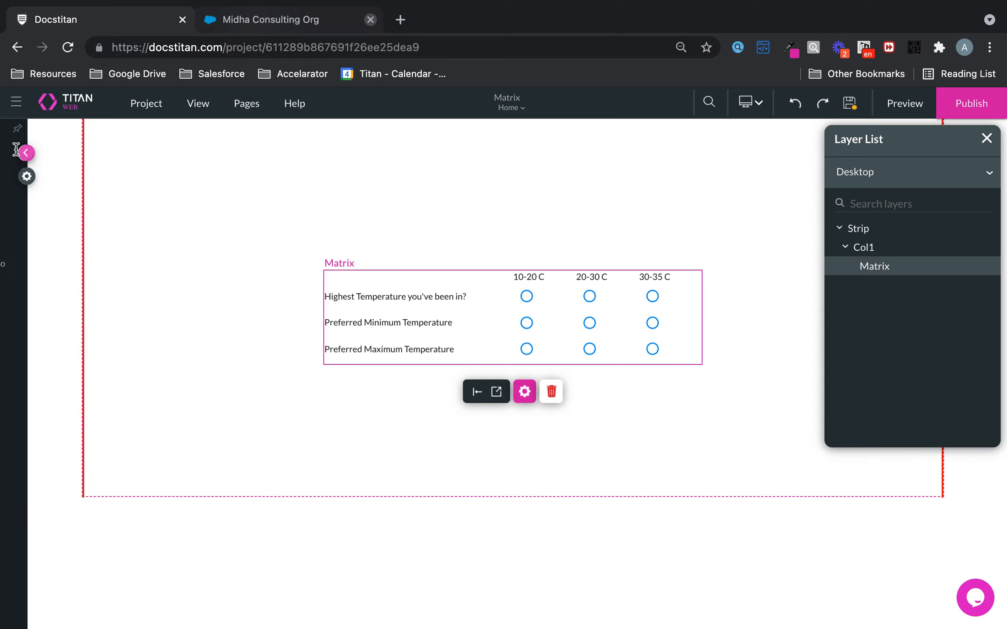
Step: Add a text input field above the matrix and duplicate it so two fields sit side by side
{"action": "left_click", "coordinate": [18, 153]}
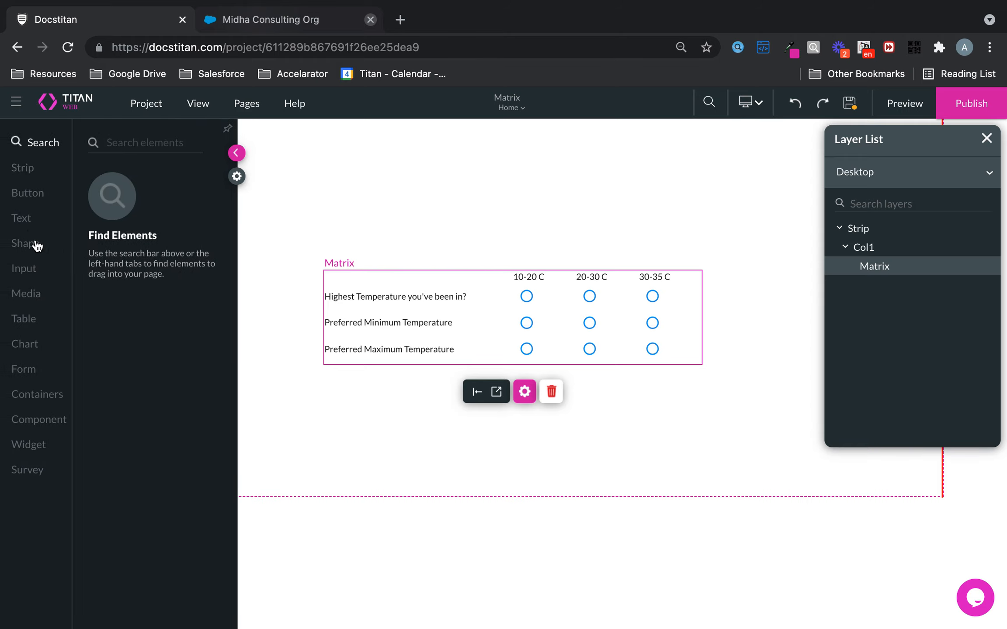
{"action": "left_click", "coordinate": [27, 274]}
{"action": "left_click_drag", "start_coordinate": [134, 196], "coordinate": [595, 224]}
{"action": "key", "text": "super+c"}
{"action": "key", "text": "super+v"}
{"action": "left_click", "coordinate": [419, 231]}
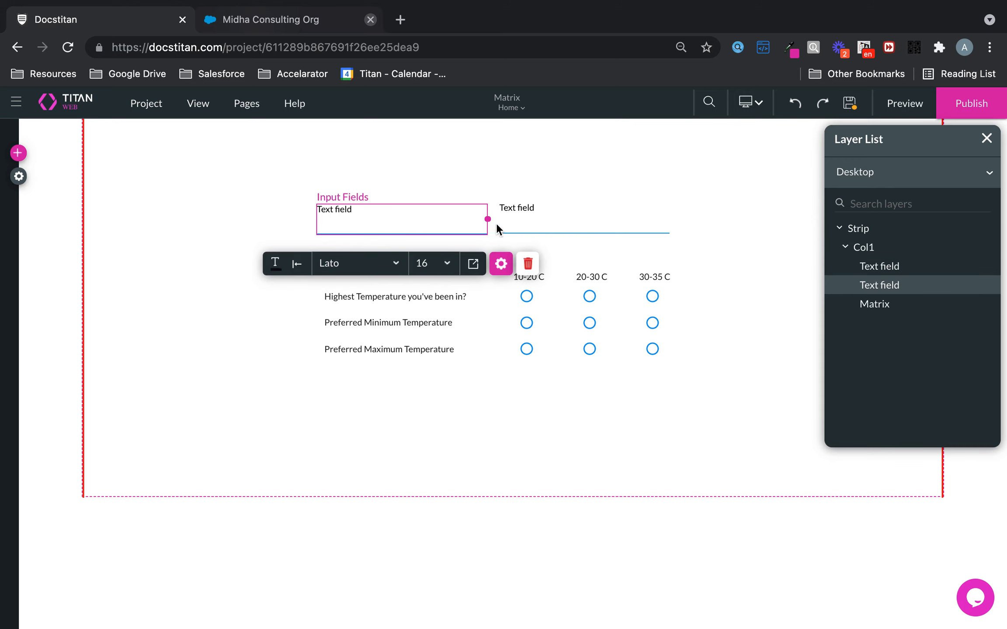
Step: Label the left text field First Name and the right one Last Name
{"action": "left_click", "coordinate": [500, 263]}
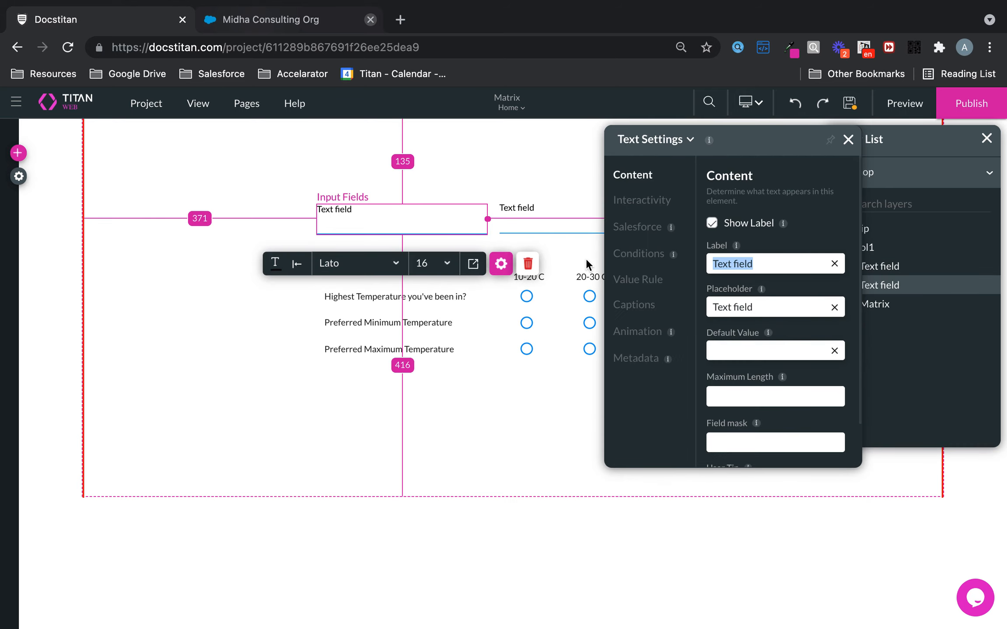
{"action": "type", "text": "First Name"}
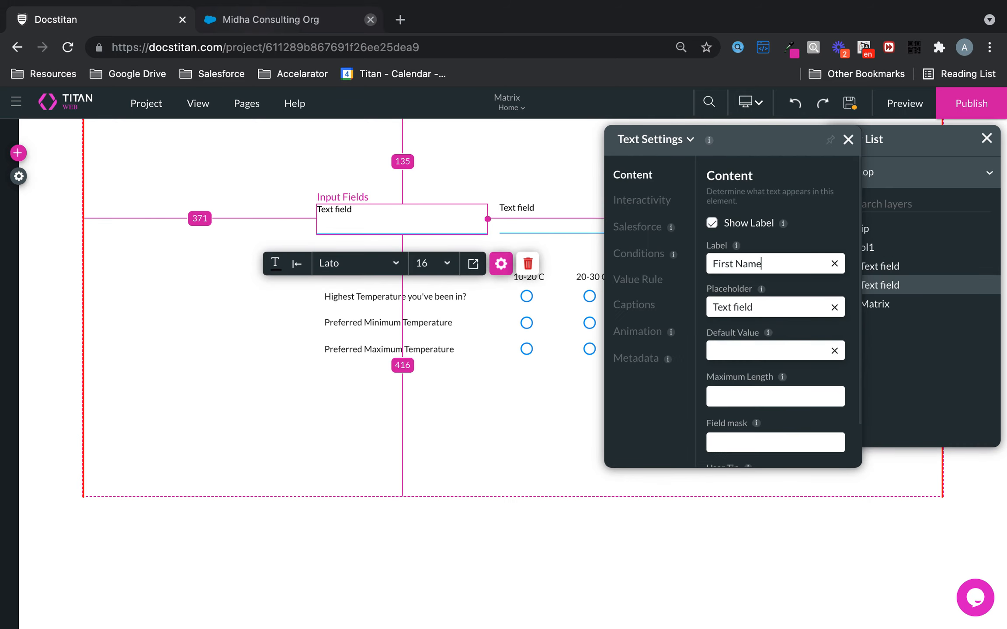
{"action": "left_click", "coordinate": [543, 219]}
{"action": "left_click", "coordinate": [799, 265]}
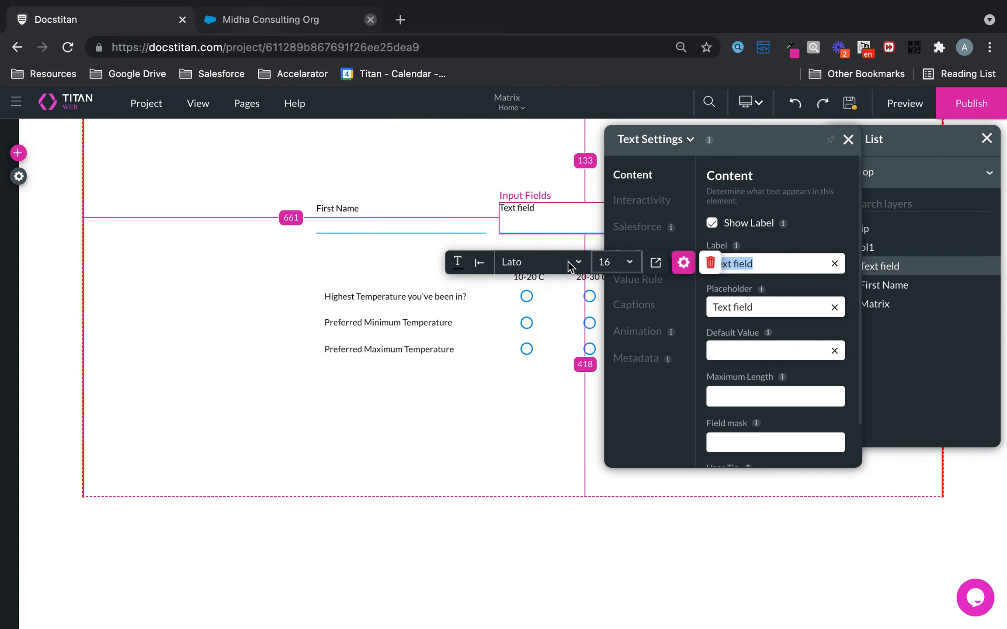
{"action": "type", "text": "Last Na"}
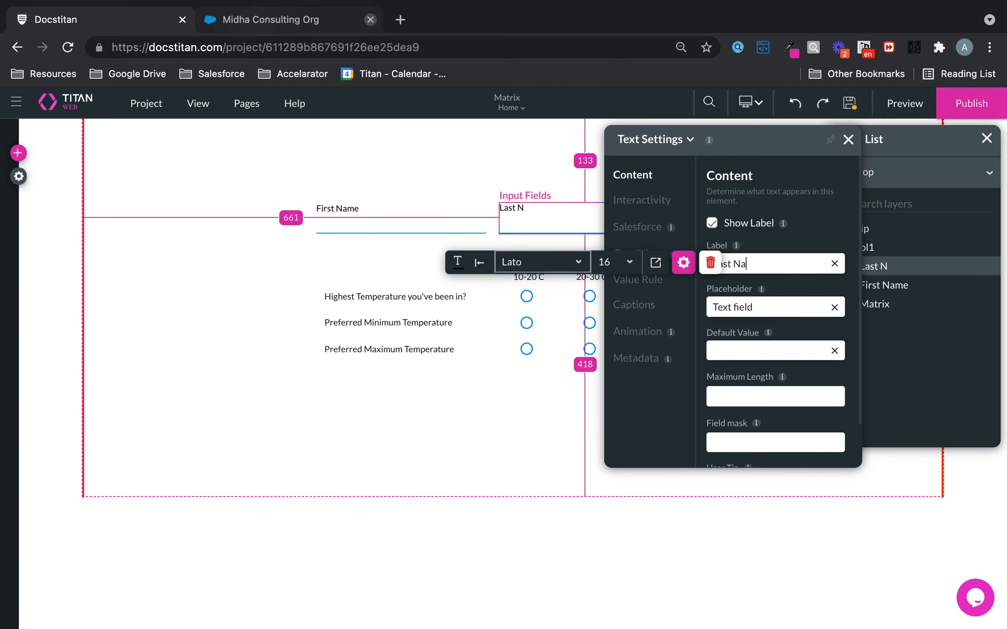
{"action": "type", "text": "me"}
{"action": "left_click", "coordinate": [848, 139]}
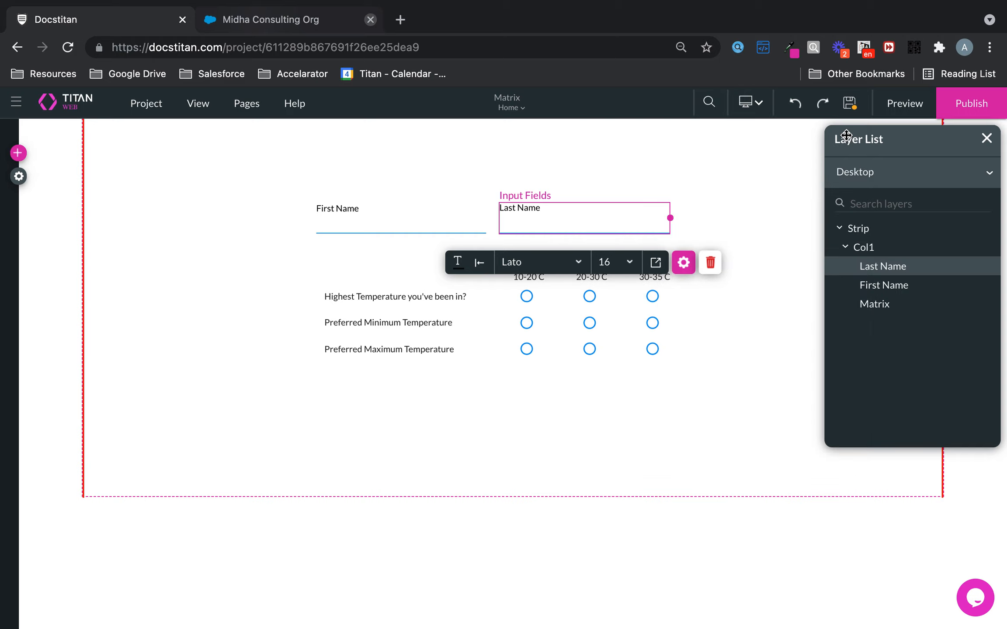
Step: Place a button below the matrix and change its text to Create
{"action": "left_click", "coordinate": [18, 153]}
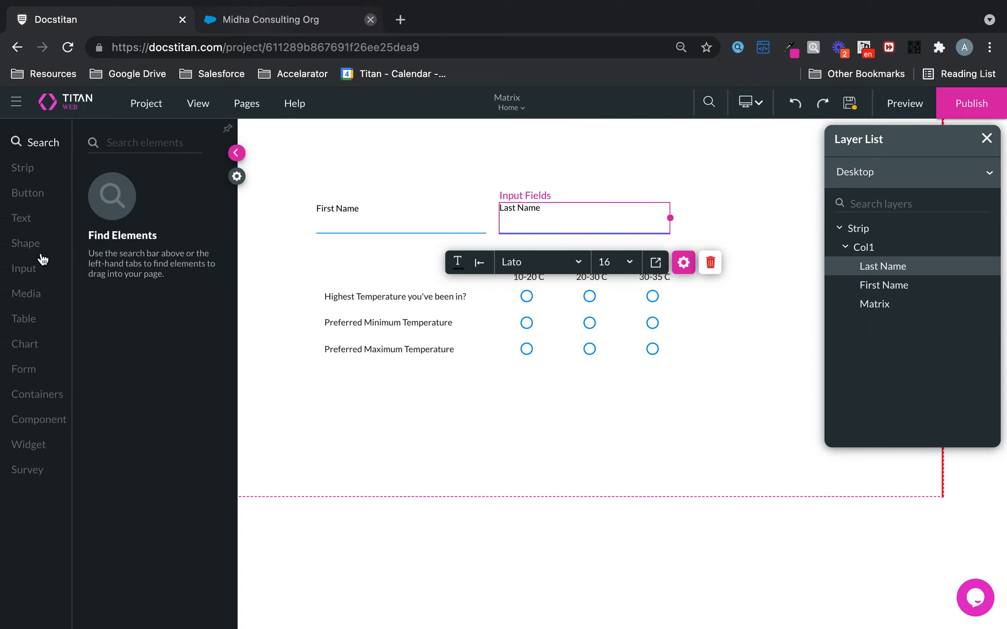
{"action": "left_click", "coordinate": [25, 196]}
{"action": "left_click_drag", "start_coordinate": [125, 170], "coordinate": [483, 410]}
{"action": "double_click", "coordinate": [508, 412]}
{"action": "type", "text": "Create"}
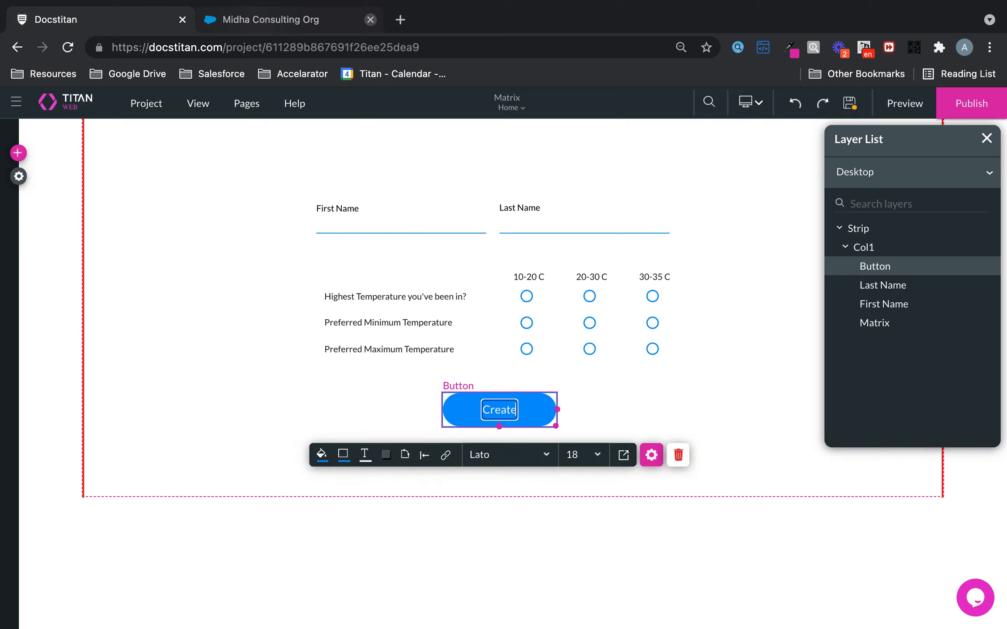
Step: Give the Create button's on-click rule a Salesforce action and open its Salesforce integration configuration
{"action": "left_click", "coordinate": [446, 455]}
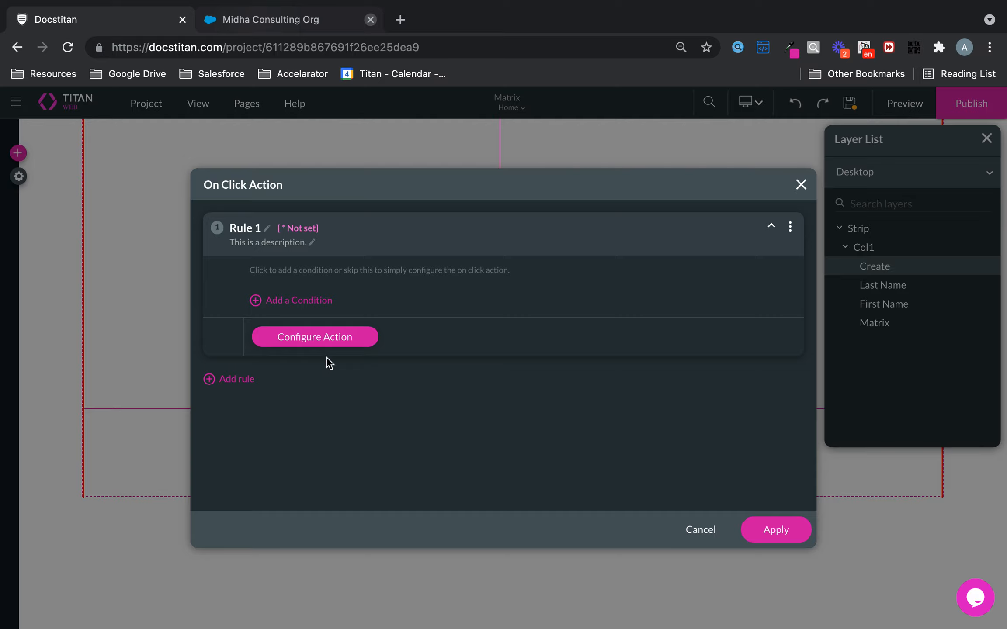
{"action": "left_click", "coordinate": [328, 339]}
{"action": "left_click", "coordinate": [288, 293]}
{"action": "left_click", "coordinate": [303, 258]}
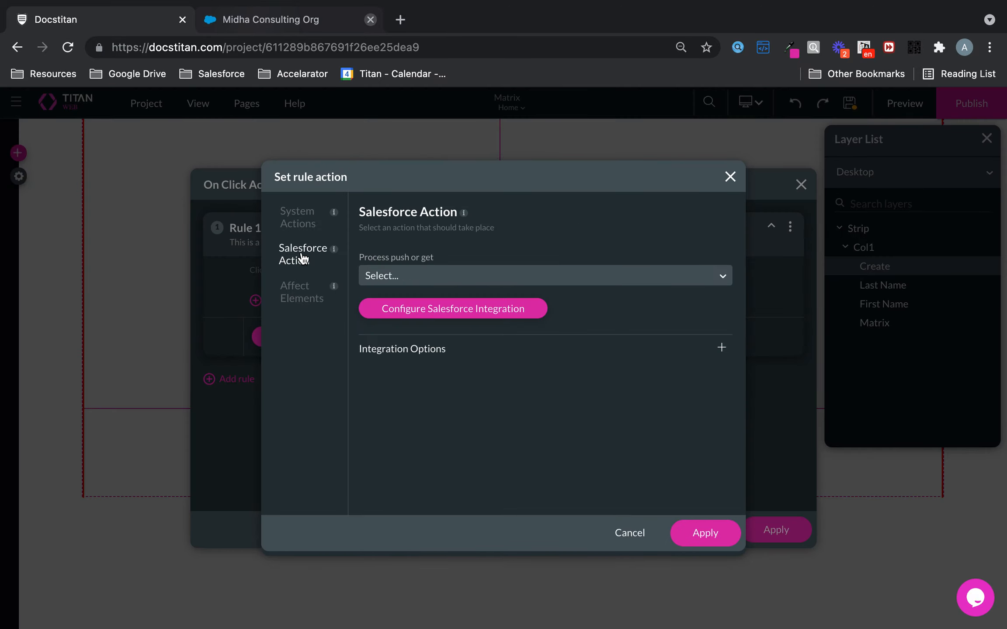
{"action": "left_click", "coordinate": [495, 308]}
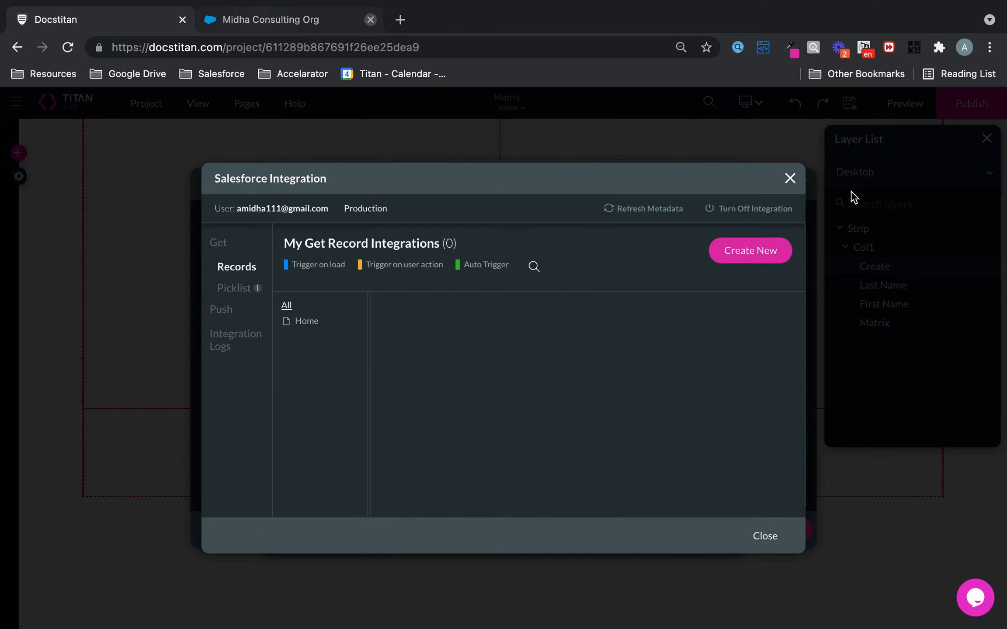
{"action": "left_click", "coordinate": [744, 256]}
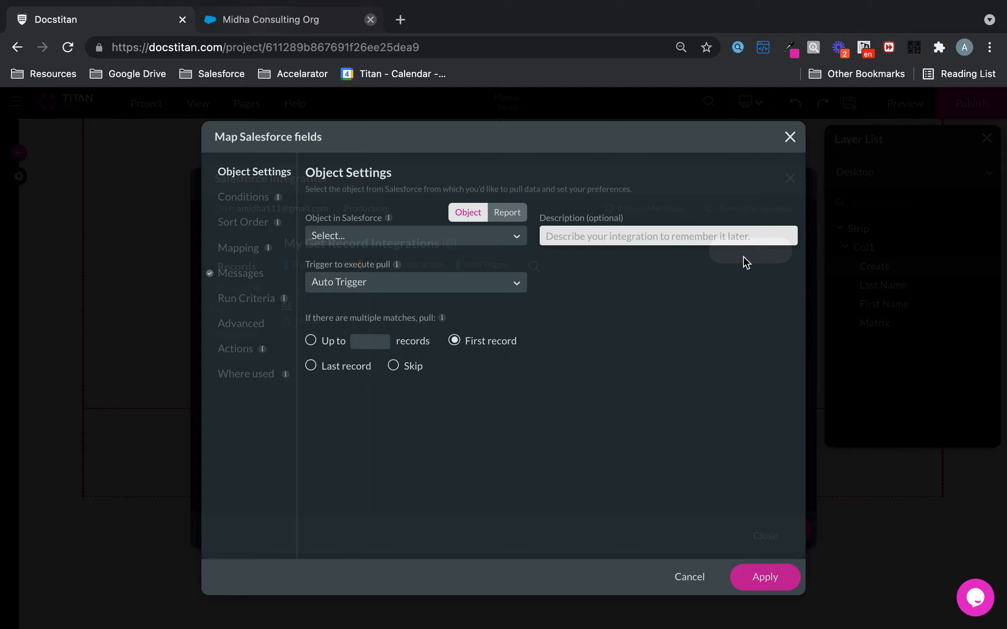
{"action": "left_click", "coordinate": [425, 237]}
{"action": "type", "text": "cont"}
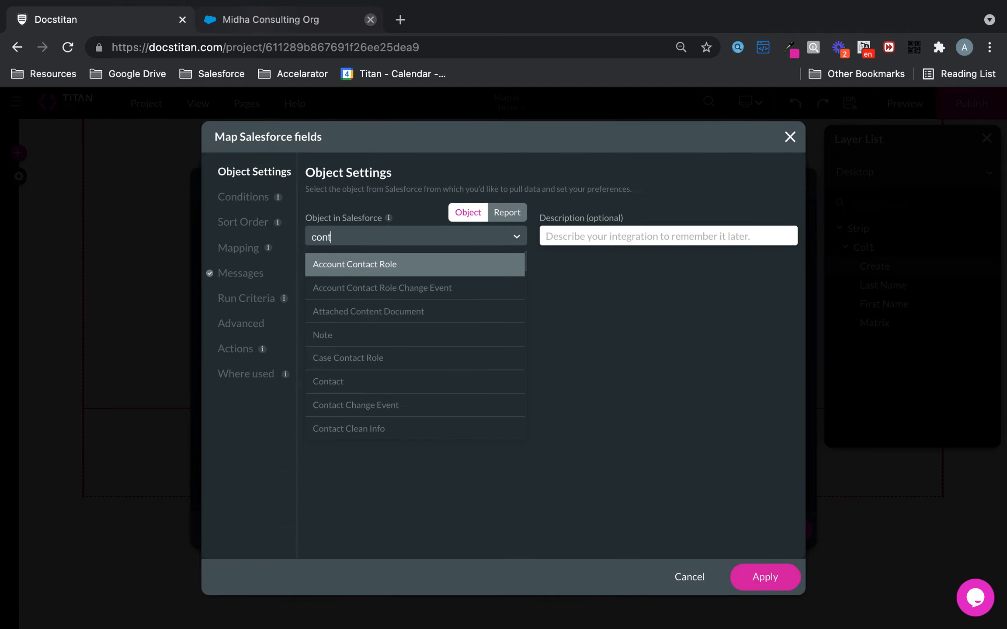
{"action": "left_click", "coordinate": [362, 390]}
{"action": "left_click", "coordinate": [239, 251]}
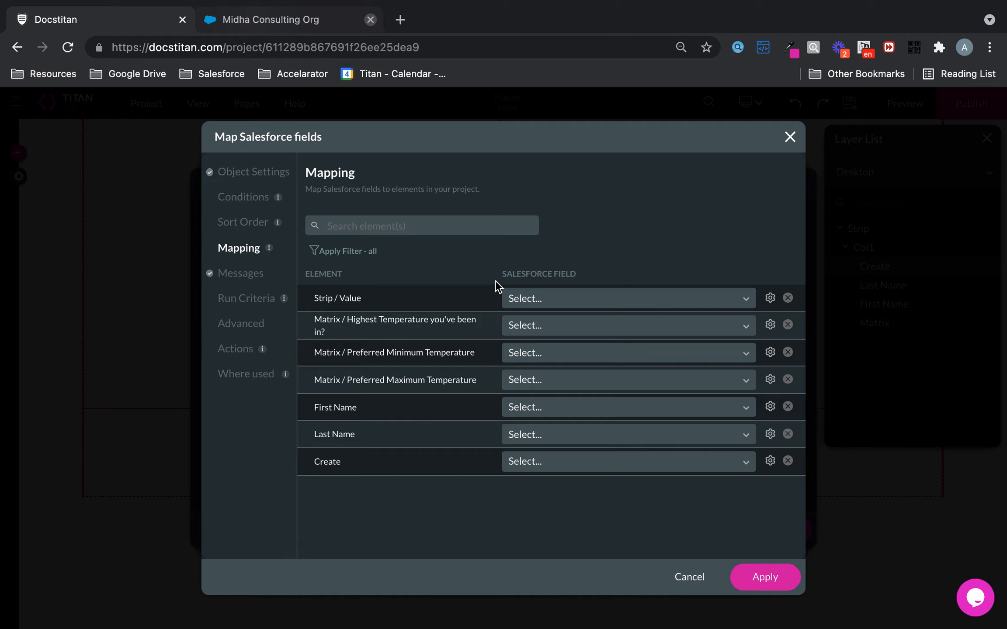
{"action": "left_click", "coordinate": [539, 409]}
{"action": "type", "text": "fir"}
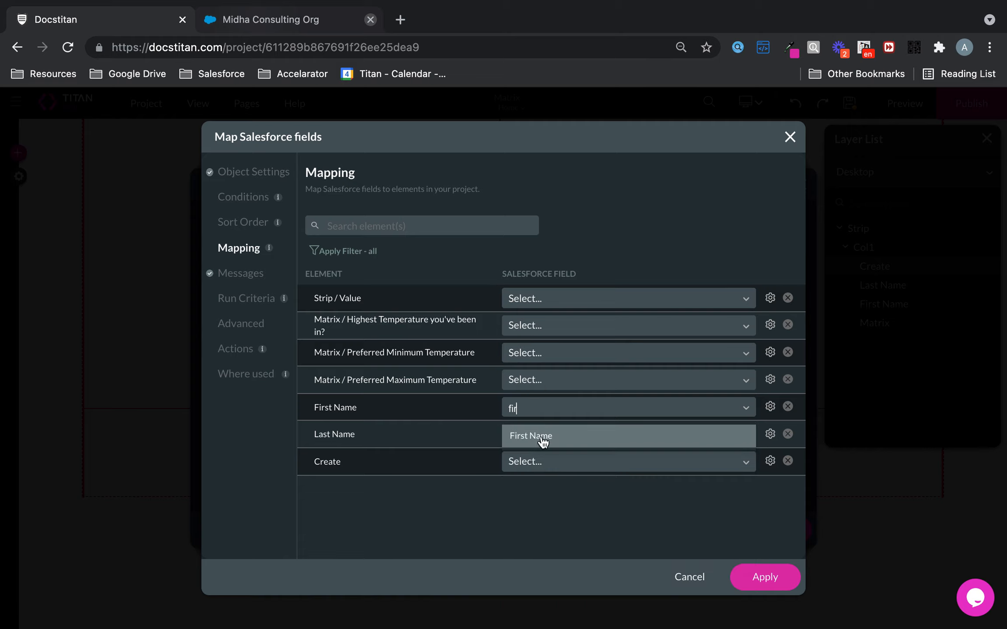
{"action": "left_click", "coordinate": [543, 441]}
{"action": "left_click", "coordinate": [541, 437]}
{"action": "type", "text": "las"}
{"action": "left_click", "coordinate": [537, 463]}
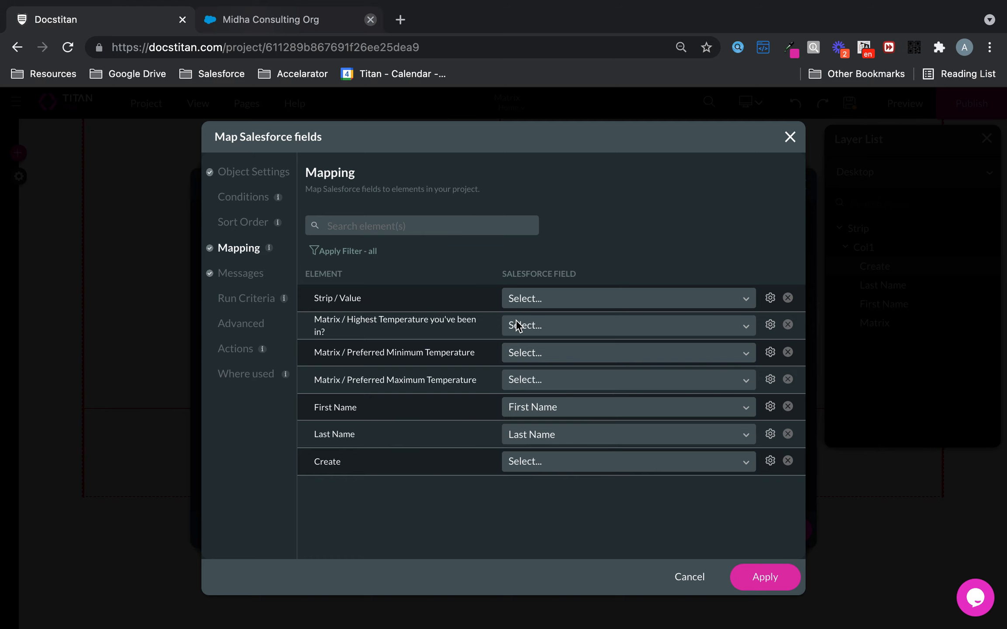
{"action": "left_click", "coordinate": [261, 16]}
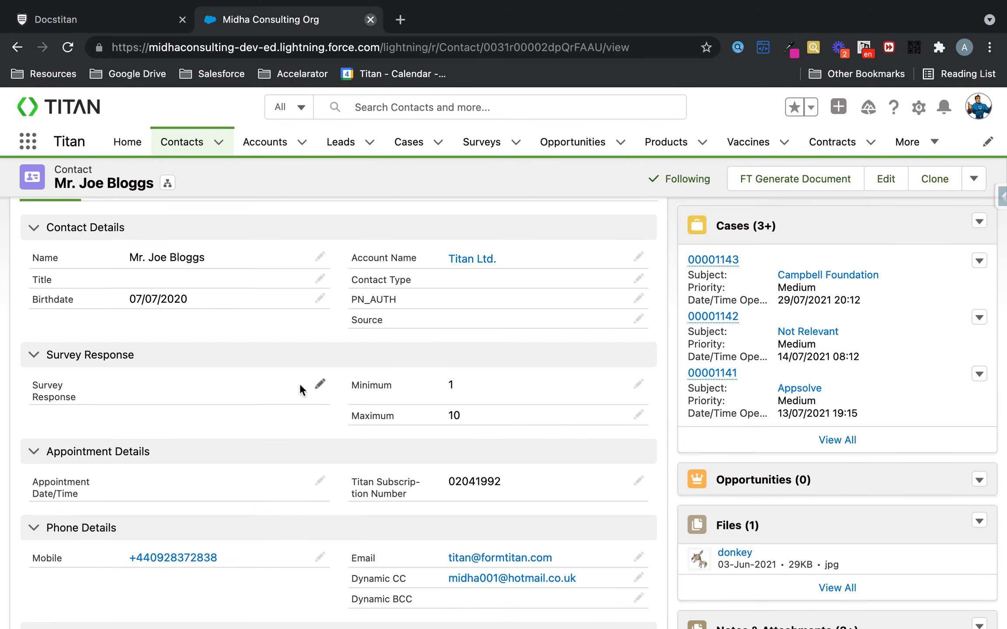
{"action": "left_click", "coordinate": [112, 21]}
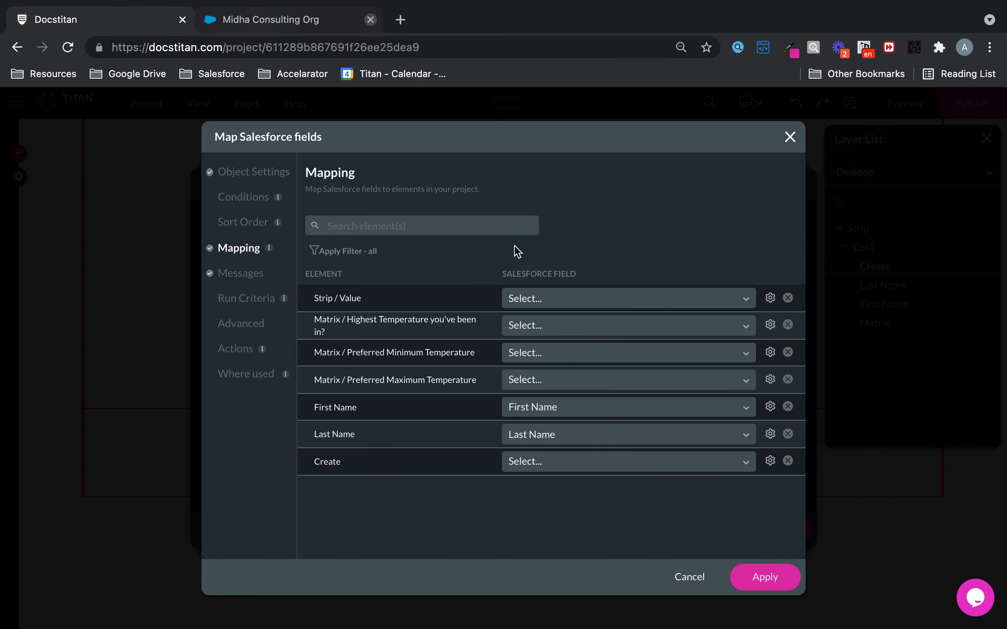
{"action": "left_click", "coordinate": [549, 331]}
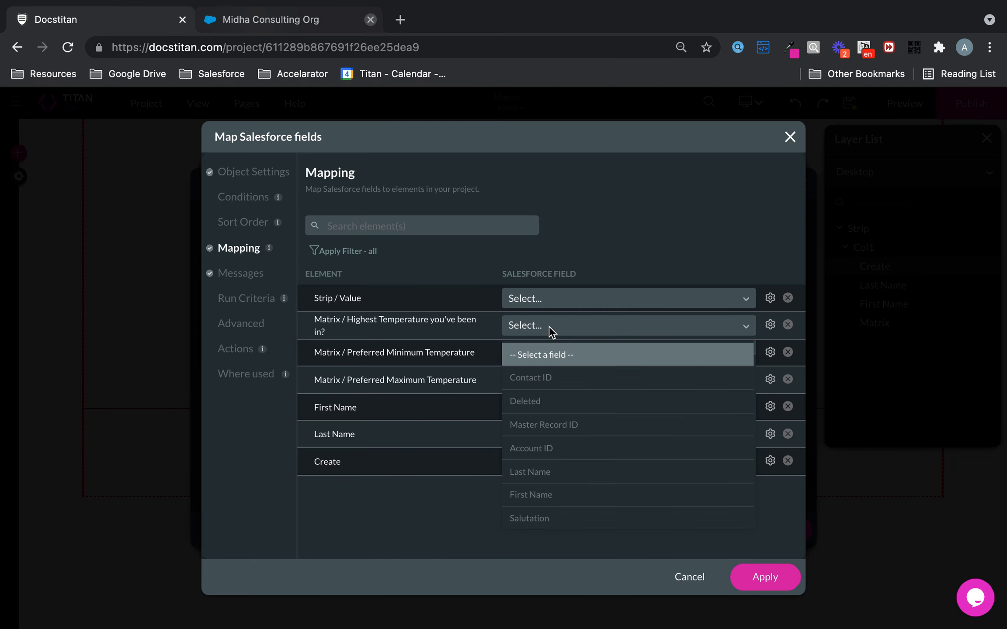
{"action": "type", "text": "Surv"}
{"action": "left_click", "coordinate": [547, 353]}
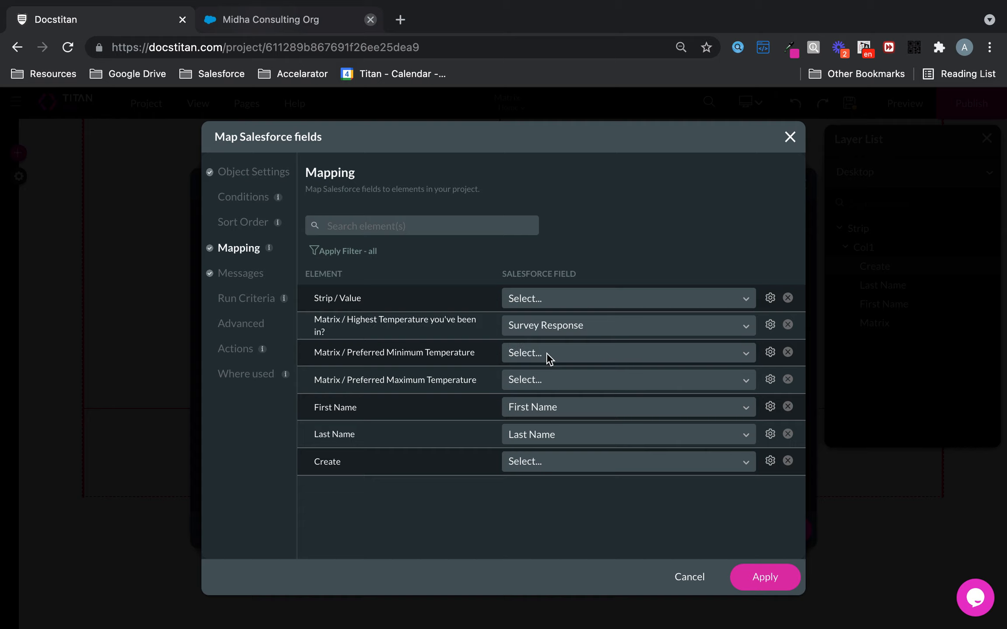
{"action": "left_click", "coordinate": [549, 357]}
{"action": "type", "text": "mni"}
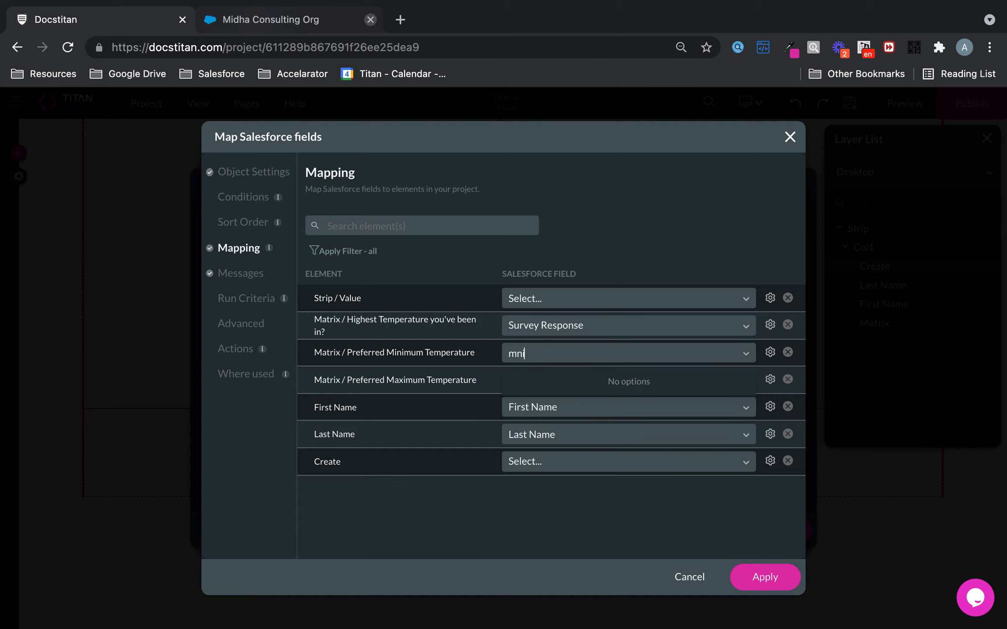
{"action": "key", "text": "BackSpace"}
{"action": "type", "text": "in"}
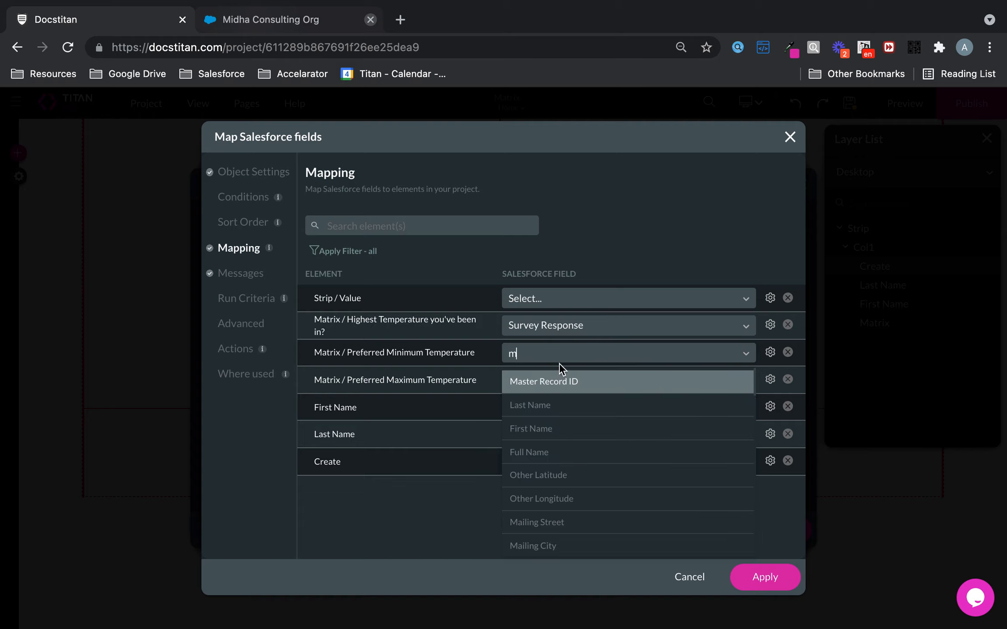
{"action": "left_click", "coordinate": [565, 383]}
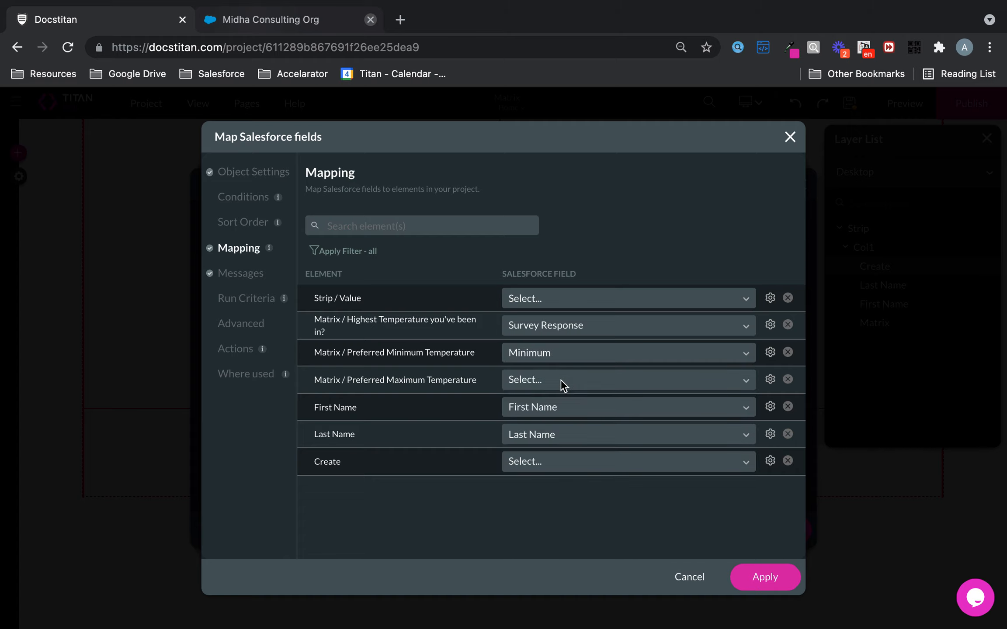
{"action": "left_click", "coordinate": [561, 381]}
{"action": "type", "text": "maxi"}
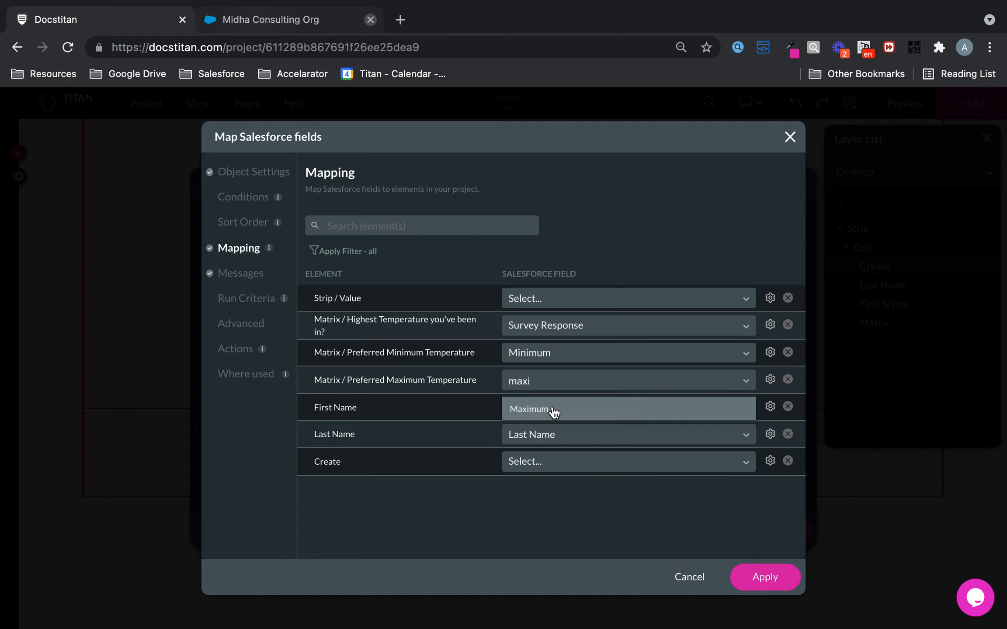
{"action": "left_click", "coordinate": [553, 410]}
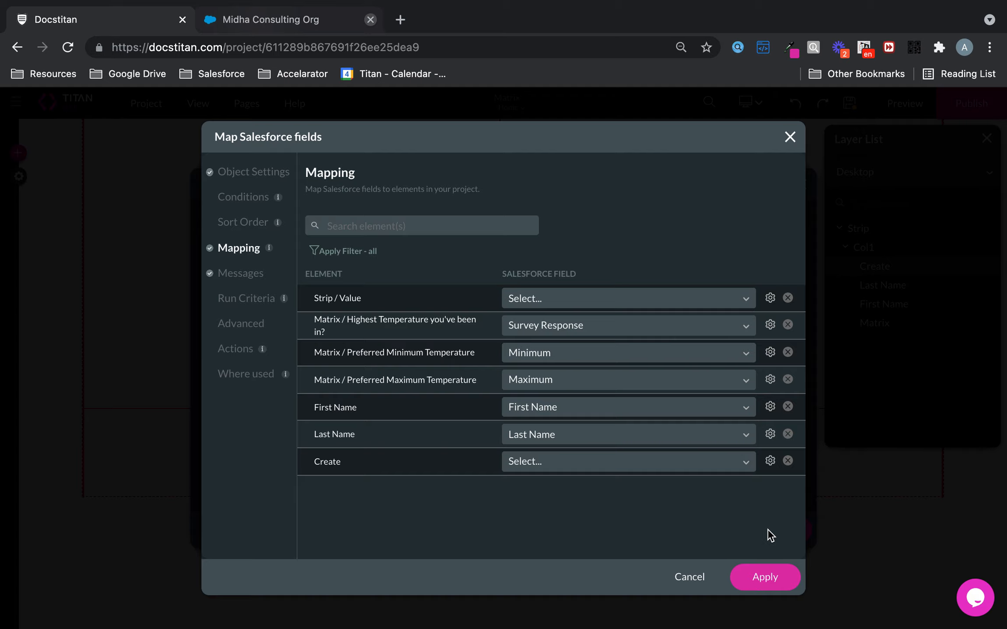
{"action": "left_click", "coordinate": [777, 579]}
{"action": "left_click", "coordinate": [768, 588]}
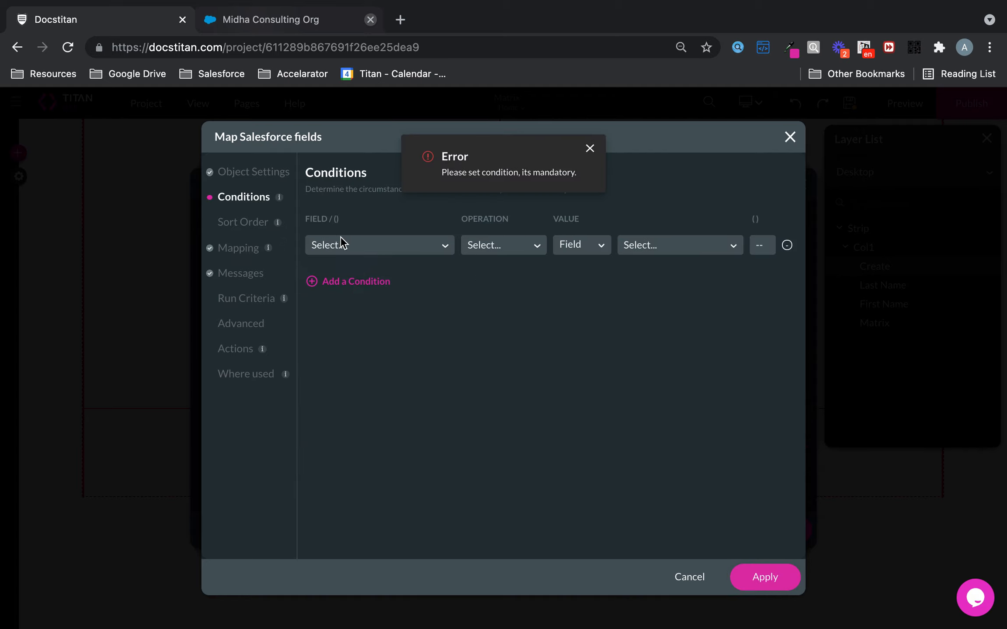
{"action": "left_click", "coordinate": [259, 174]}
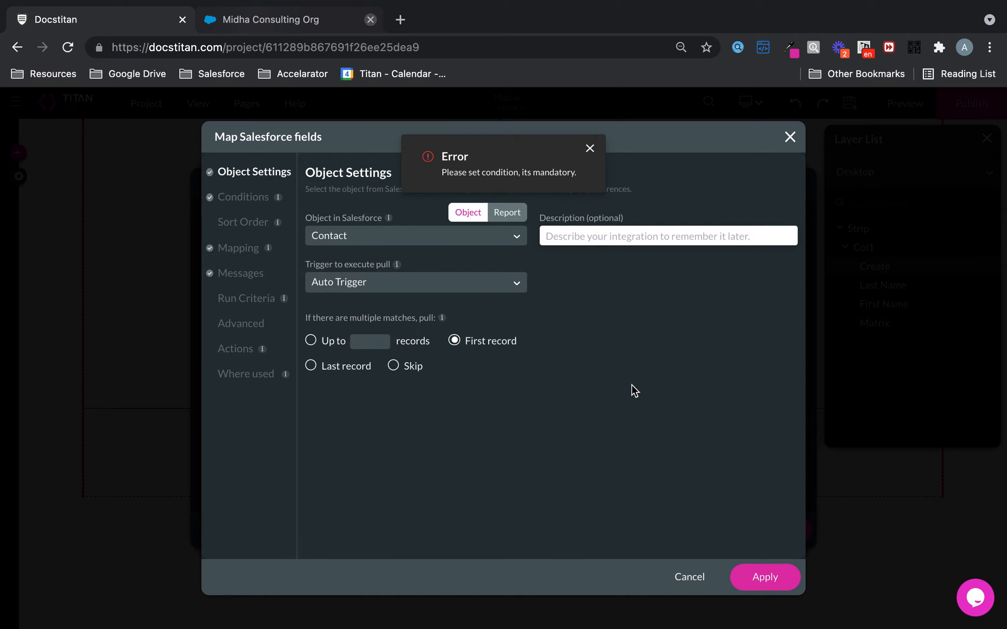
{"action": "left_click", "coordinate": [693, 576]}
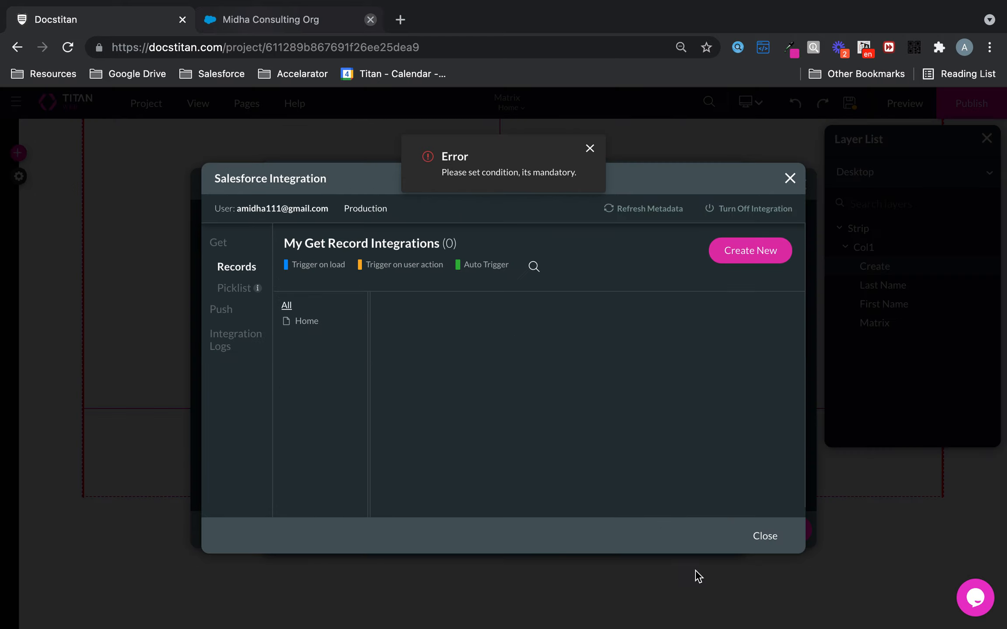
Step: Create a new push integration for the Contact object with the Create action and describe it as Matrix
{"action": "left_click", "coordinate": [221, 311]}
{"action": "left_click", "coordinate": [750, 256]}
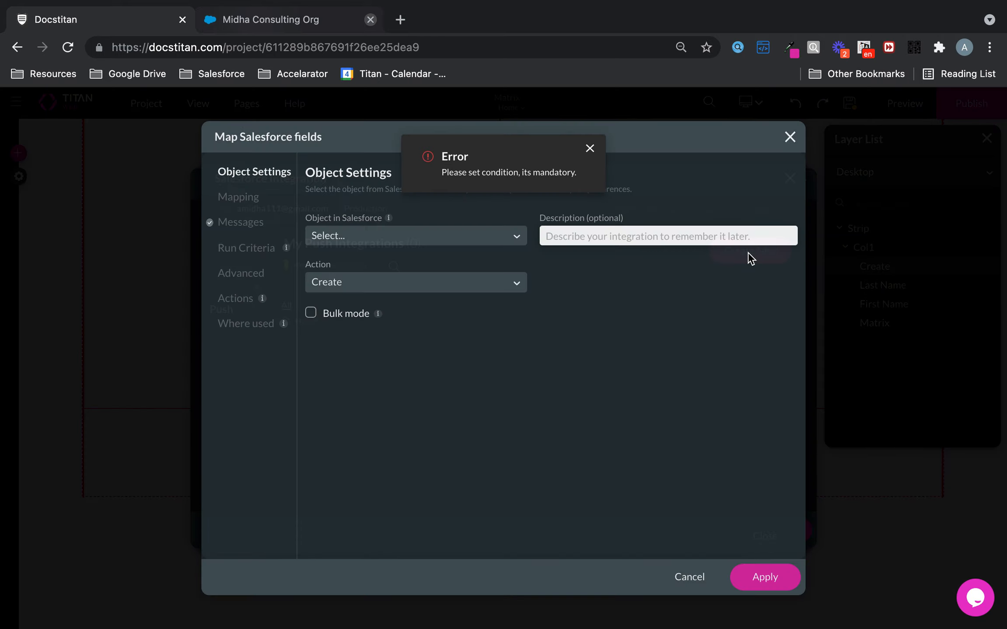
{"action": "left_click", "coordinate": [397, 235]}
{"action": "type", "text": "conta"}
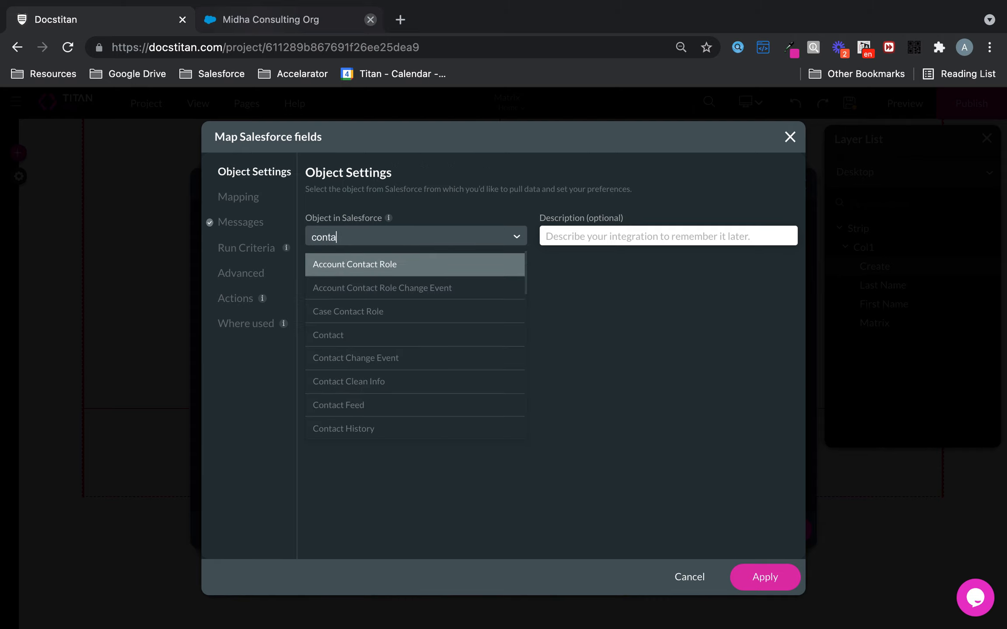
{"action": "left_click", "coordinate": [370, 333]}
{"action": "type", "text": "Matrix"}
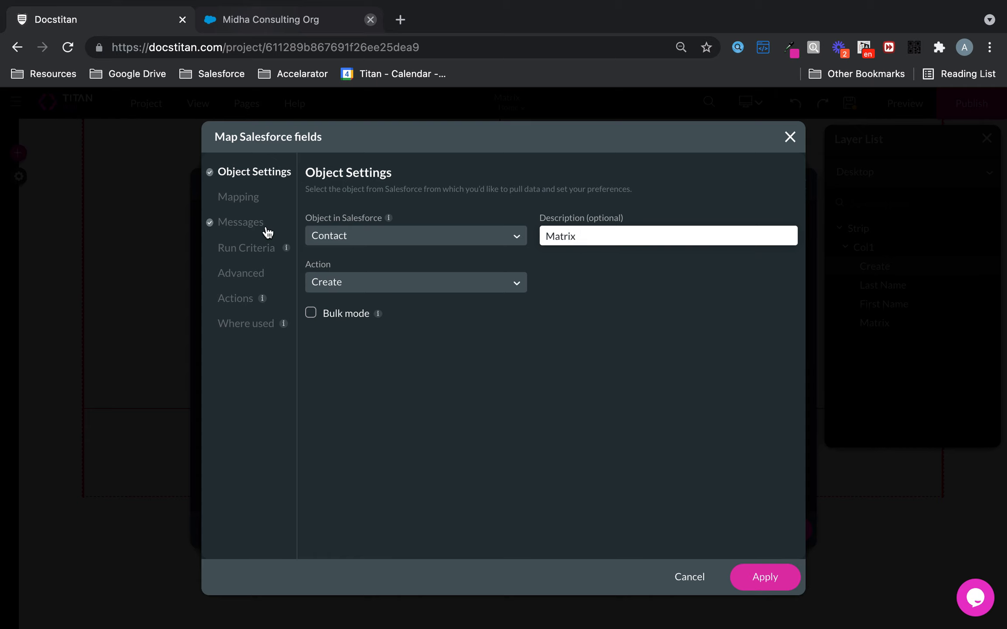
Step: Map the Salesforce Last Name and First Name fields to the form's Last Name and First Name elements
{"action": "left_click", "coordinate": [245, 197]}
{"action": "left_click", "coordinate": [521, 318]}
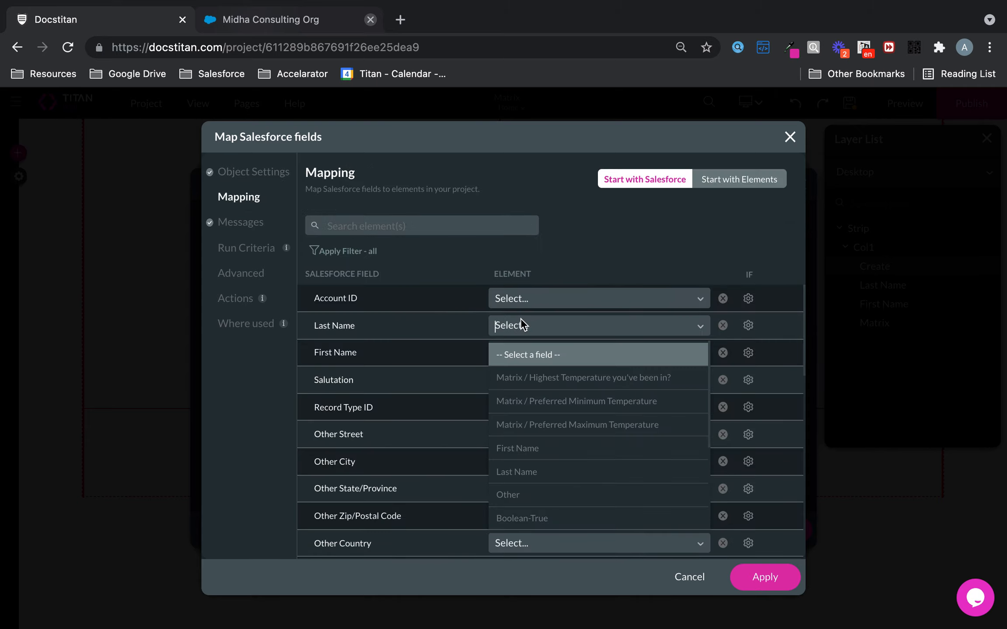
{"action": "type", "text": "las"}
{"action": "left_click", "coordinate": [541, 354]}
{"action": "left_click", "coordinate": [542, 353]}
{"action": "type", "text": "fir"}
{"action": "left_click", "coordinate": [548, 380]}
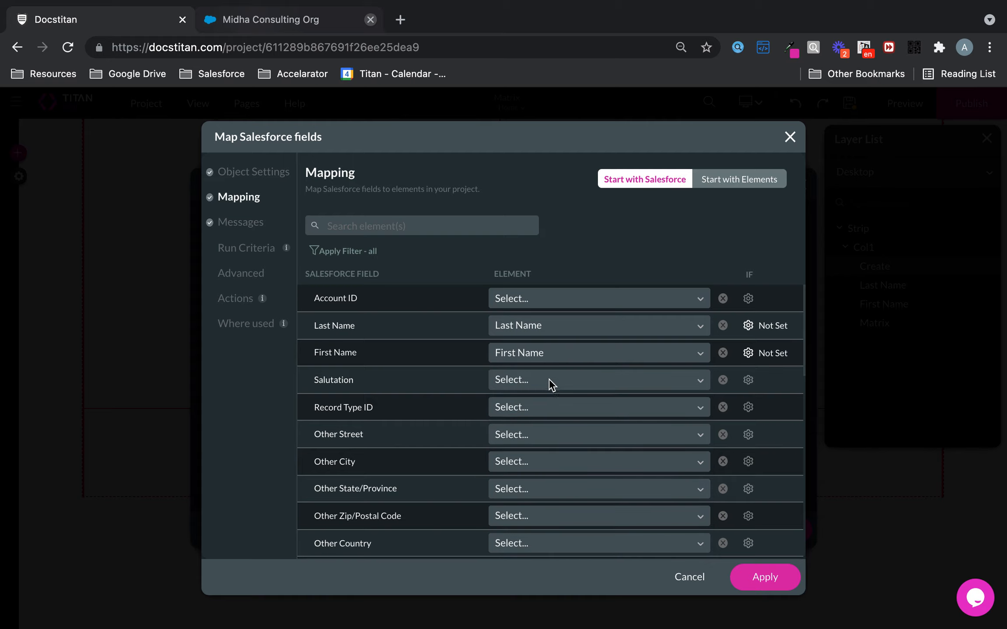
Step: Map the Salesforce Survey Response field to the matrix row Highest Temperature you've been in?
{"action": "left_click", "coordinate": [460, 226]}
{"action": "type", "text": "sur"}
{"action": "left_click", "coordinate": [556, 292]}
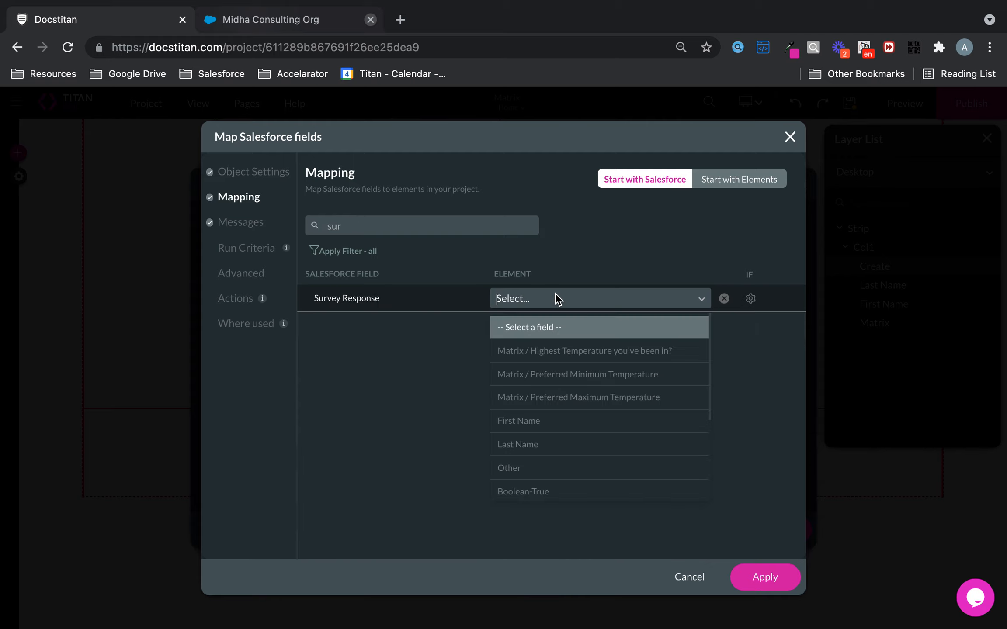
{"action": "left_click", "coordinate": [553, 349]}
Step: Map the Salesforce Minimum field to Matrix / Preferred Minimum Temperature and Maximum to Matrix / Preferred Maximum Temperature
{"action": "left_click_drag", "start_coordinate": [374, 229], "coordinate": [235, 209]}
{"action": "type", "text": "min"}
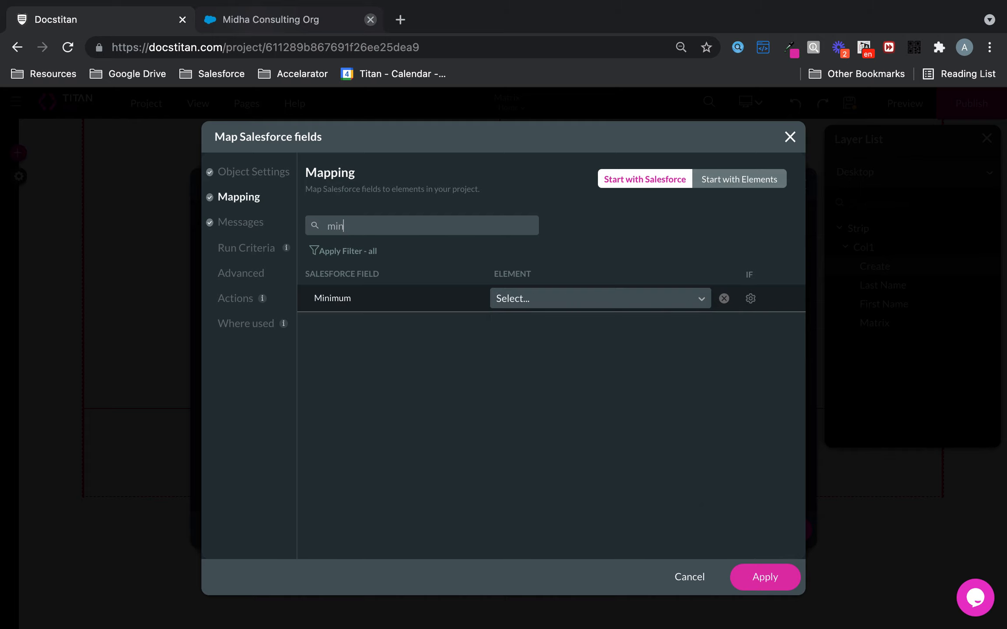
{"action": "left_click", "coordinate": [560, 306]}
{"action": "type", "text": "min"}
{"action": "left_click", "coordinate": [612, 325]}
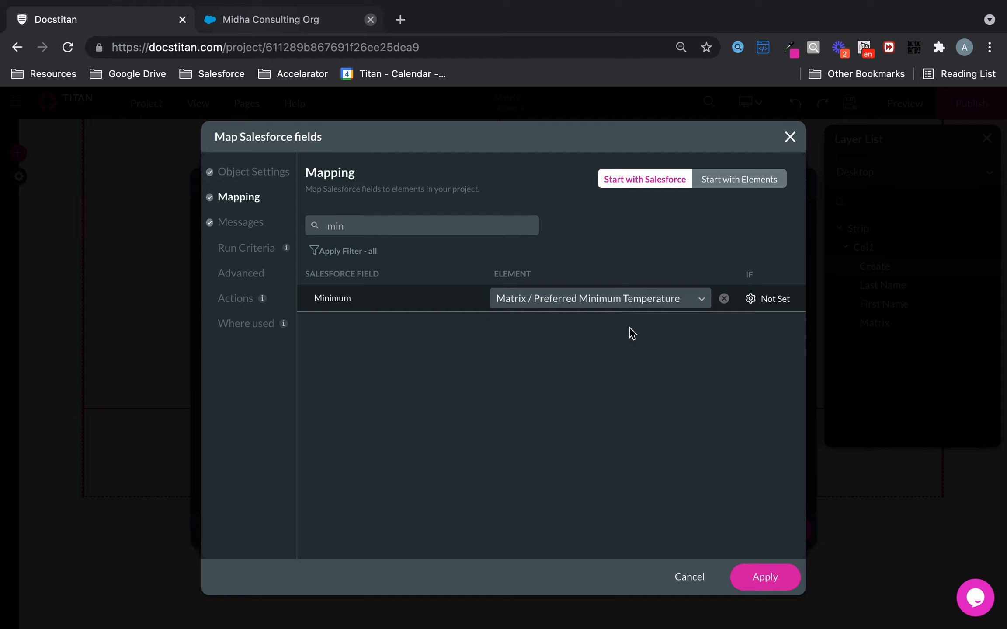
{"action": "left_click_drag", "start_coordinate": [358, 227], "coordinate": [276, 232]}
{"action": "type", "text": "max"}
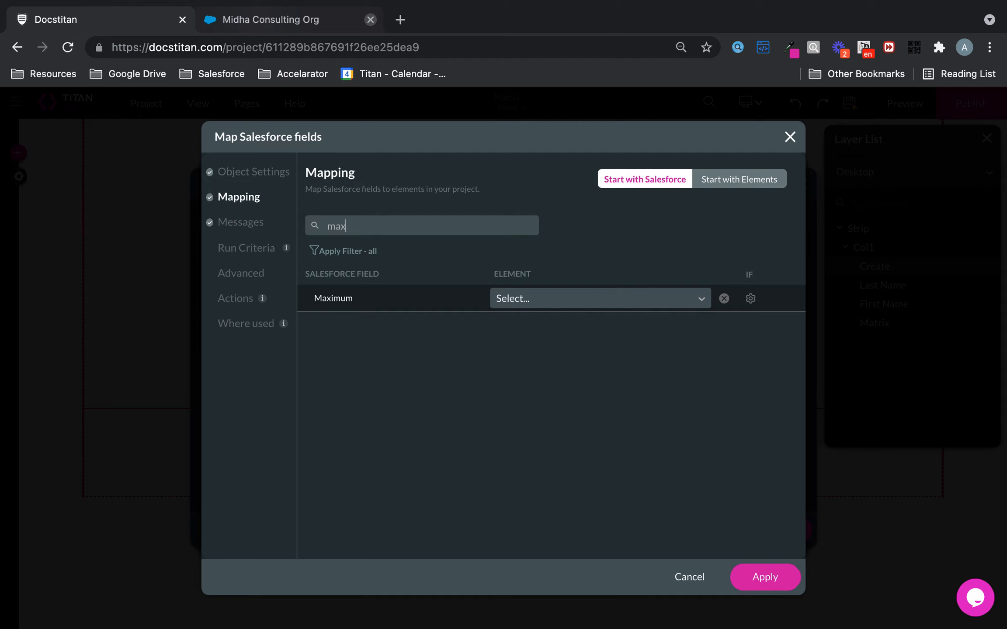
{"action": "left_click", "coordinate": [513, 295]}
{"action": "type", "text": "max"}
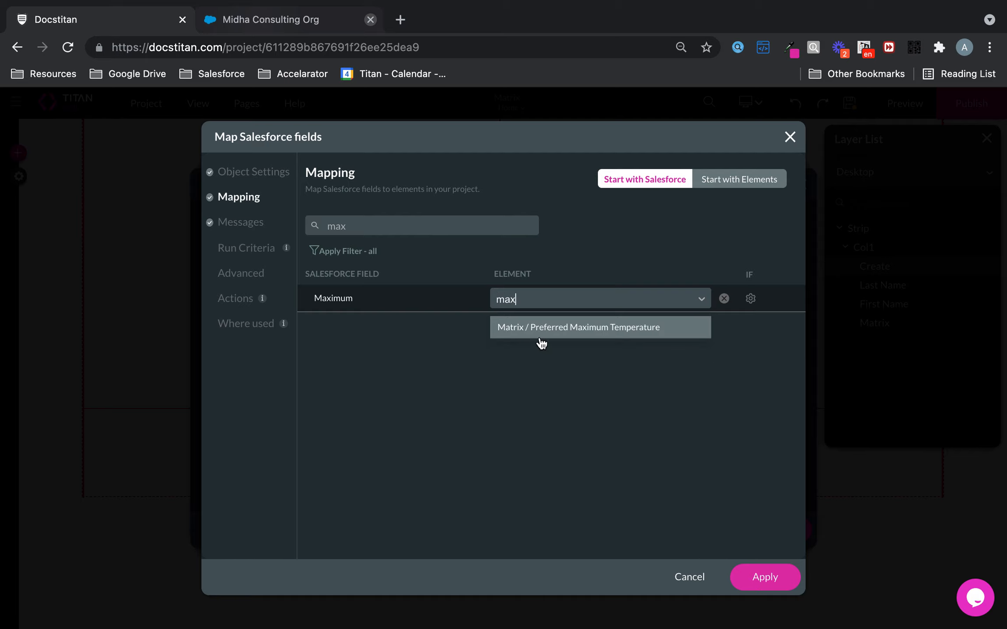
{"action": "left_click", "coordinate": [542, 329]}
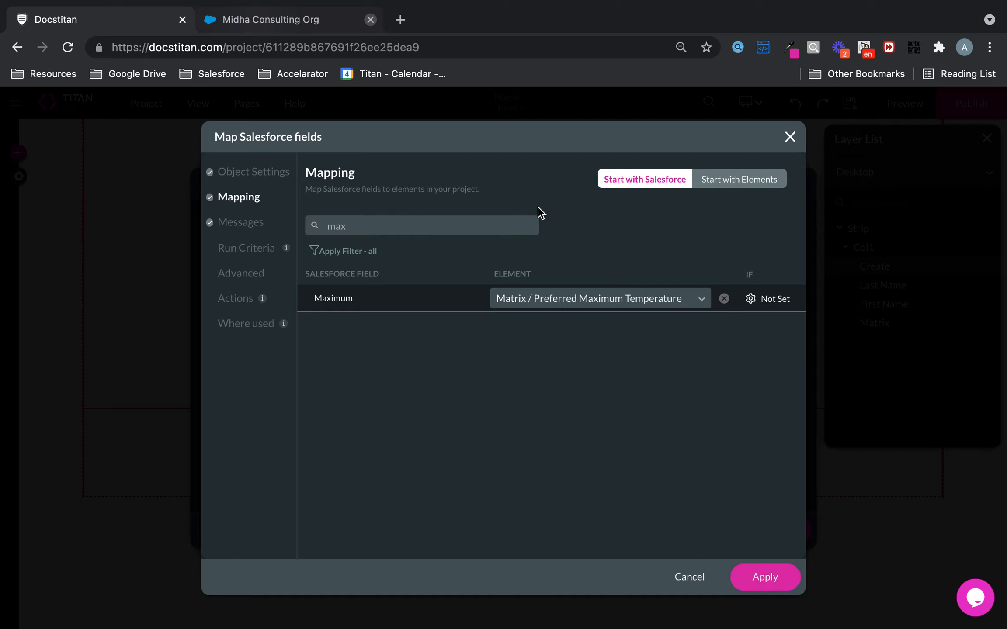
Step: Filter the field list to mapped fields only, then apply the mapping and close the Salesforce integration window
{"action": "left_click_drag", "start_coordinate": [355, 227], "coordinate": [282, 227]}
{"action": "key", "text": "BackSpace"}
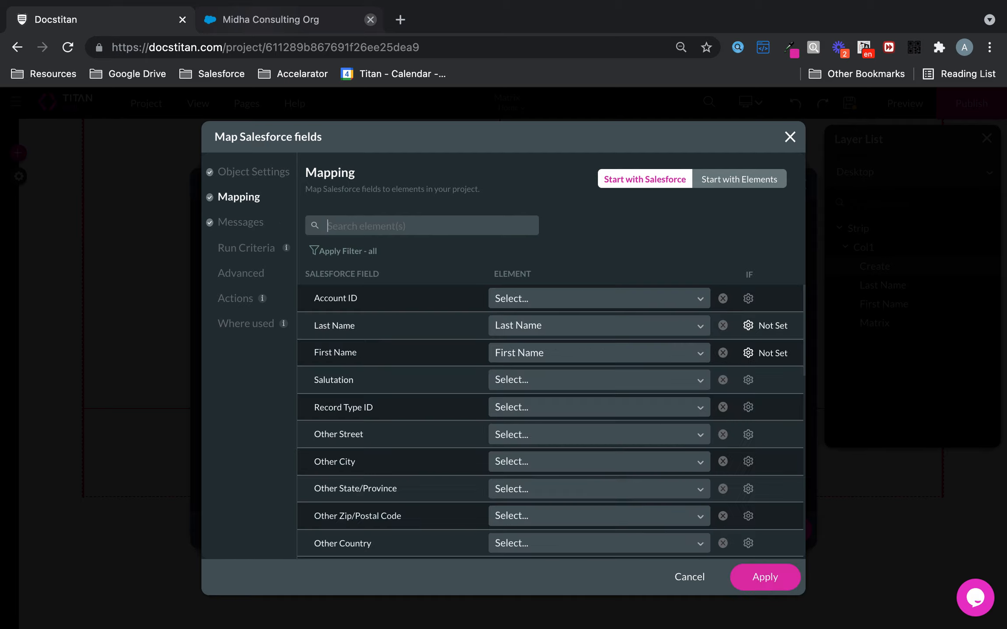
{"action": "left_click", "coordinate": [371, 259]}
{"action": "left_click", "coordinate": [342, 292]}
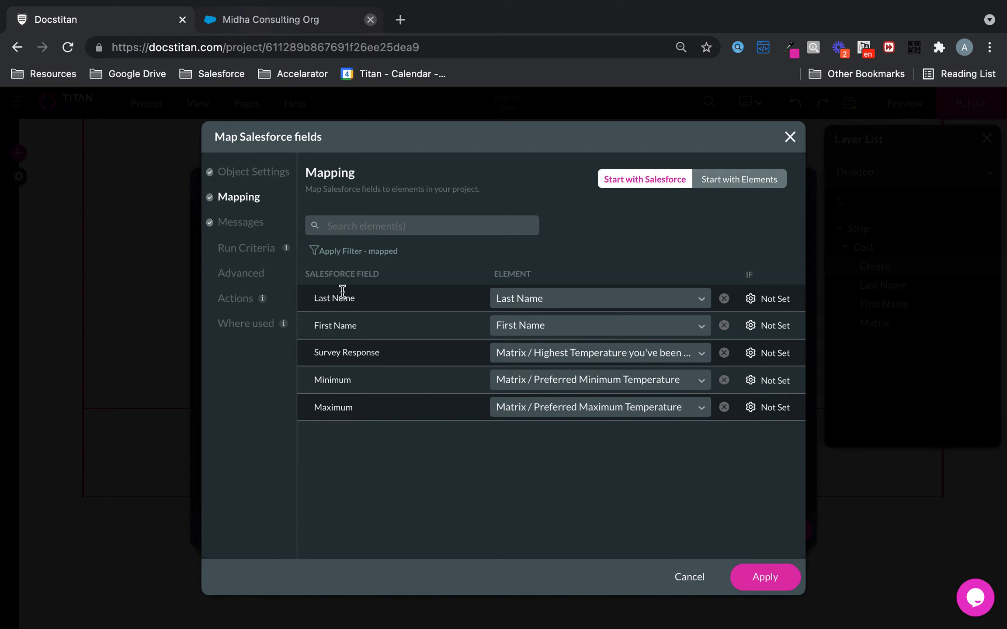
{"action": "left_click", "coordinate": [766, 577]}
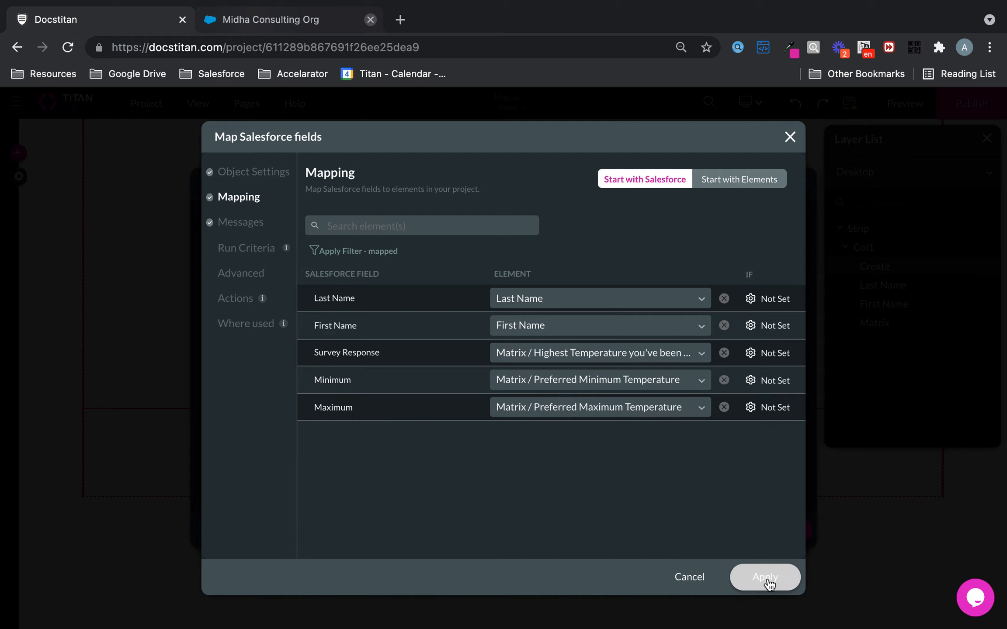
{"action": "left_click", "coordinate": [762, 537]}
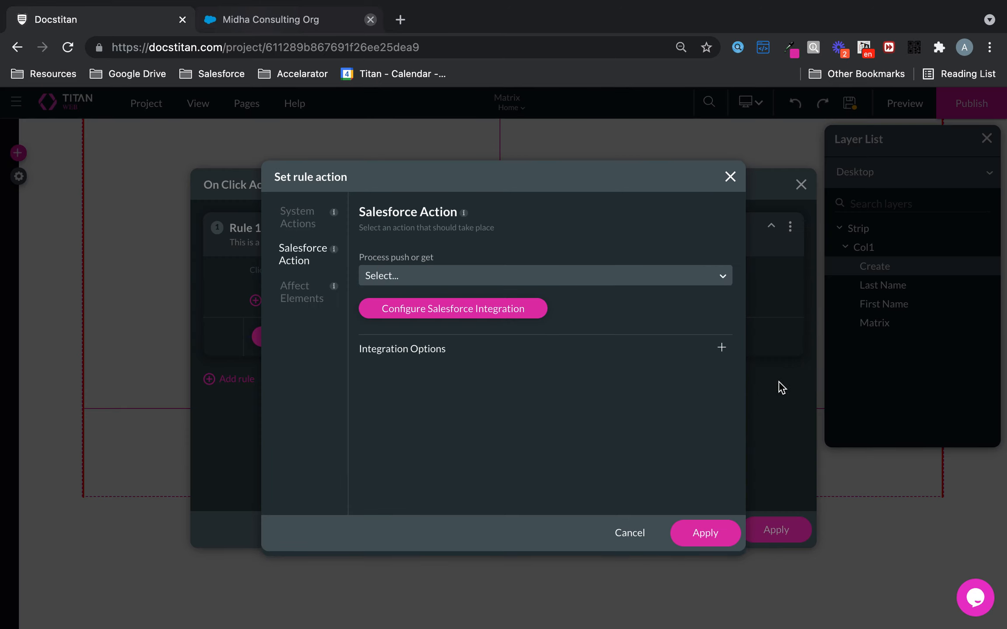
Step: Assign the Contact (create) - Matrix integration to the Create button's on-click rule and preview the form
{"action": "left_click", "coordinate": [617, 279]}
{"action": "left_click", "coordinate": [544, 303]}
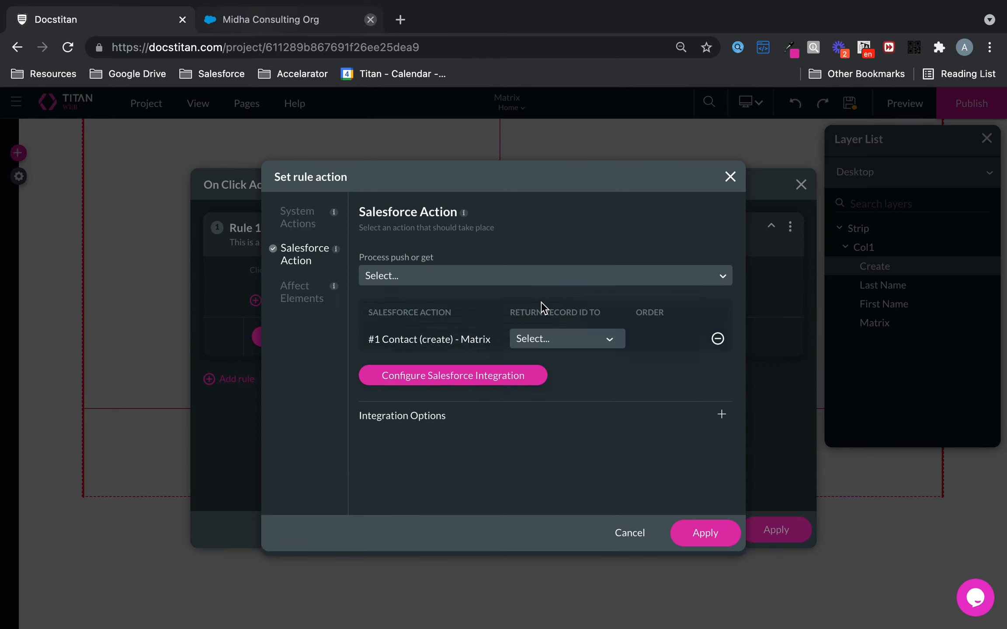
{"action": "left_click", "coordinate": [706, 533]}
{"action": "left_click", "coordinate": [784, 534]}
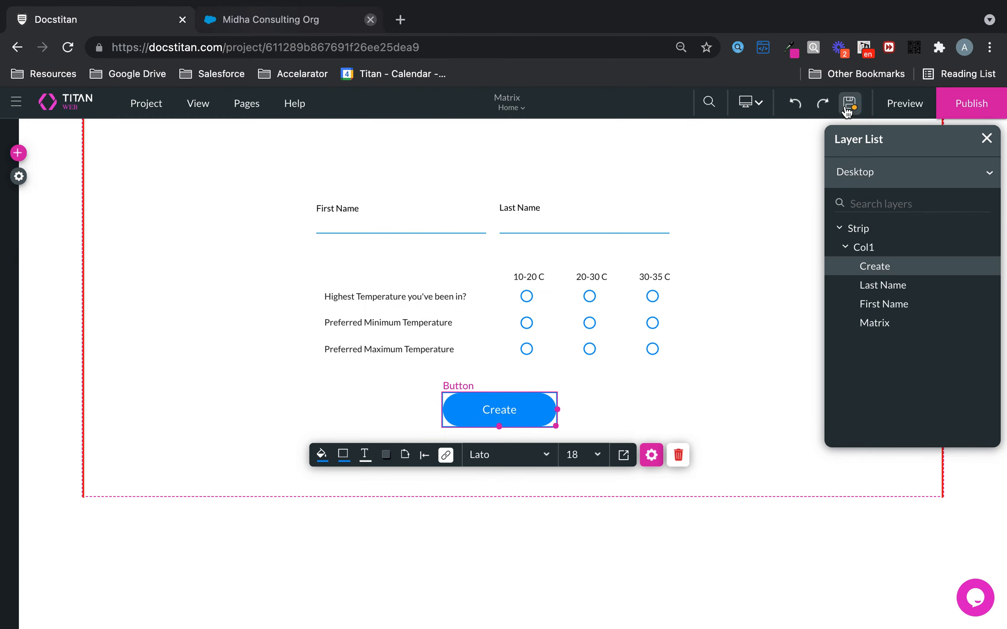
{"action": "left_click", "coordinate": [919, 102]}
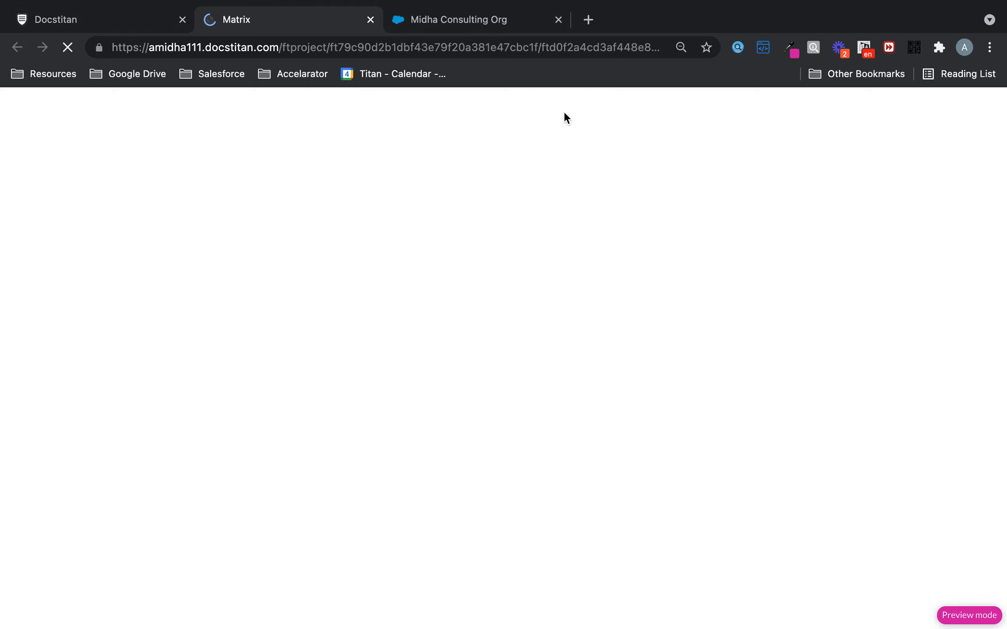
Step: Fill in the previewed form with First Name Matrix and Last Name Contact, and answer 30-35 C for the highest temperature
{"action": "left_click", "coordinate": [378, 190]}
{"action": "type", "text": "Matrix"}
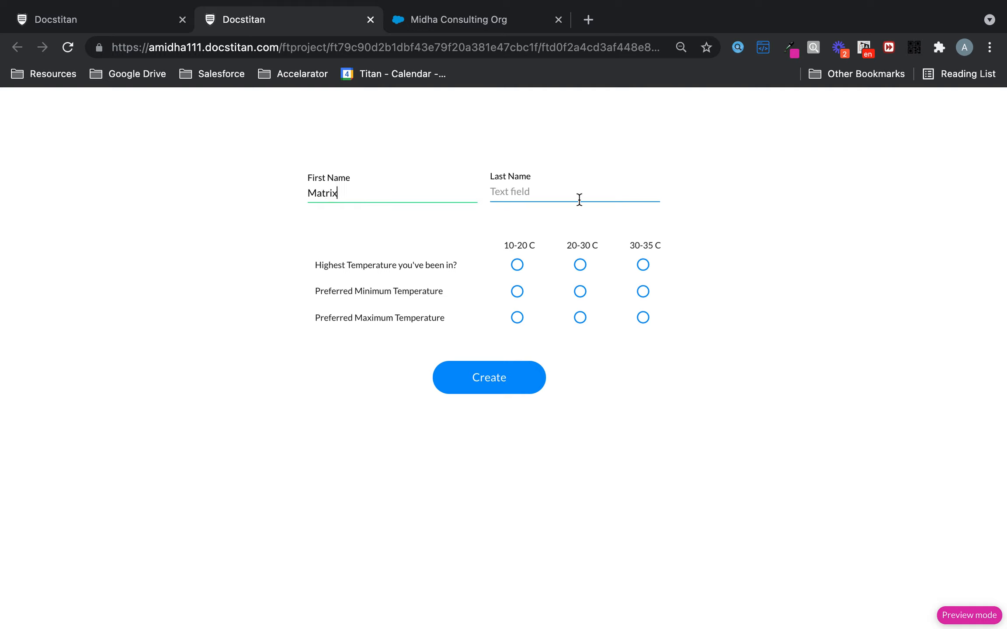
{"action": "left_click", "coordinate": [582, 197]}
{"action": "type", "text": "Contact"}
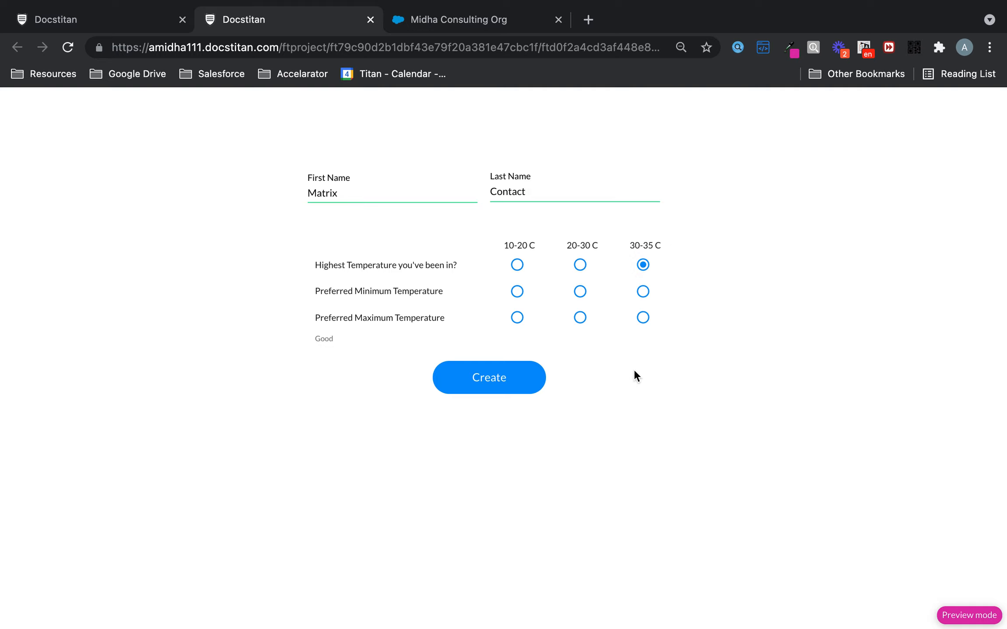
Step: Answer 10-20 C for Preferred Minimum Temperature and 20-30 C for Preferred Maximum Temperature, then submit the form with Create
{"action": "left_click", "coordinate": [579, 291]}
{"action": "left_click", "coordinate": [518, 296]}
{"action": "left_click", "coordinate": [579, 318]}
{"action": "left_click", "coordinate": [524, 386]}
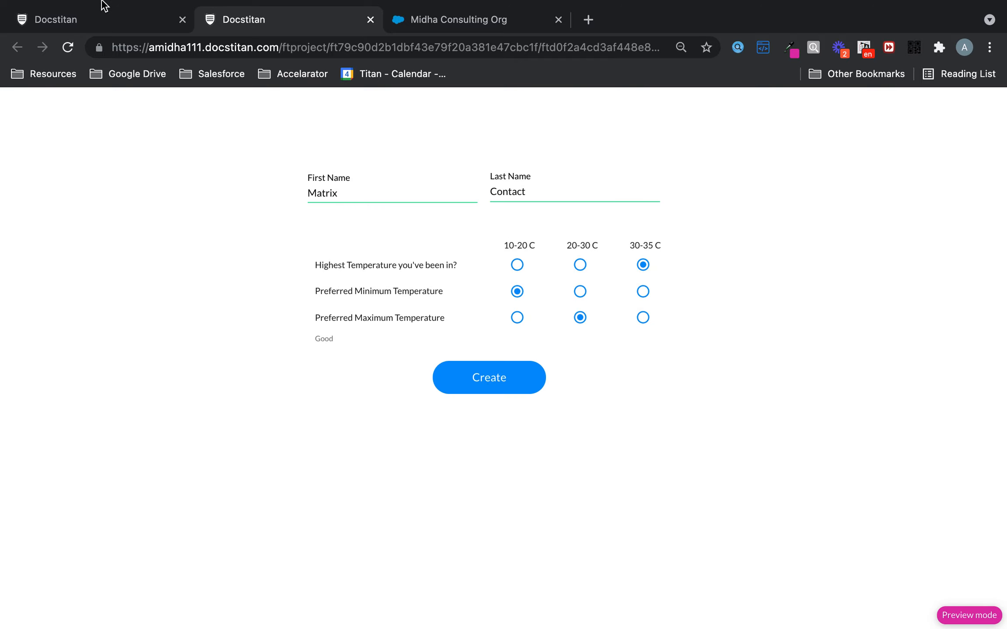
Step: Return to the Titan project and open the Integration Logs in its Salesforce integration settings
{"action": "left_click", "coordinate": [76, 21]}
{"action": "left_click", "coordinate": [18, 176]}
{"action": "left_click", "coordinate": [36, 273]}
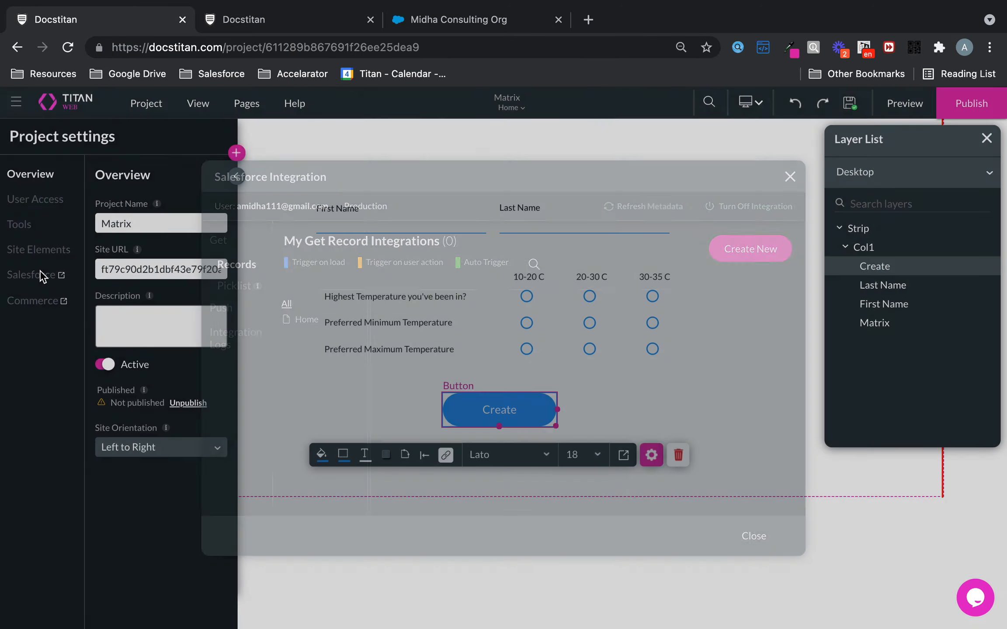
{"action": "left_click", "coordinate": [209, 341]}
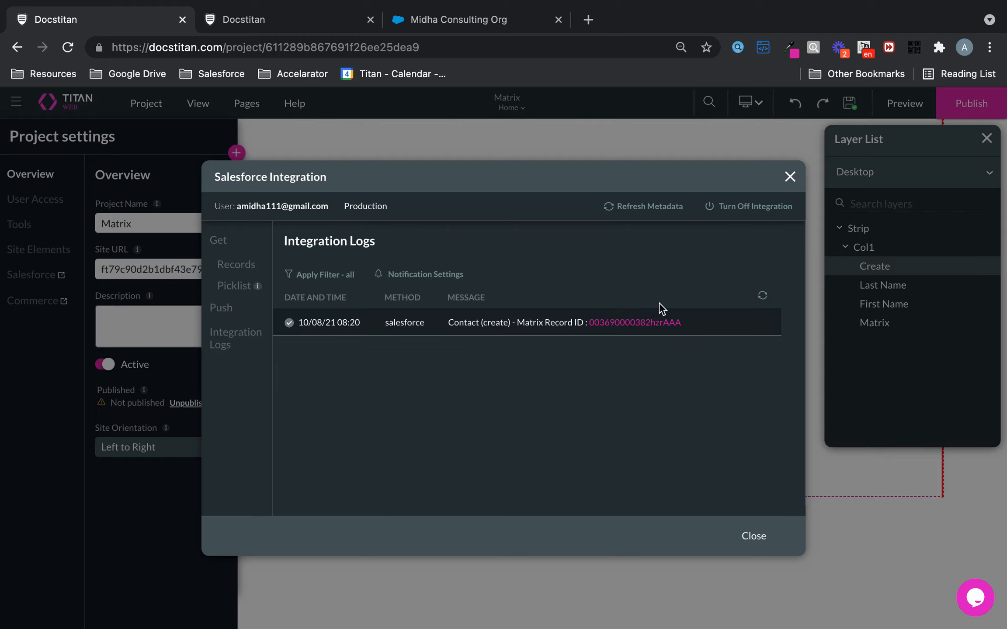
Step: Open the Contact record from the integration log and check its Name, Survey Response, Minimum and Maximum fields in Salesforce
{"action": "left_click", "coordinate": [619, 324]}
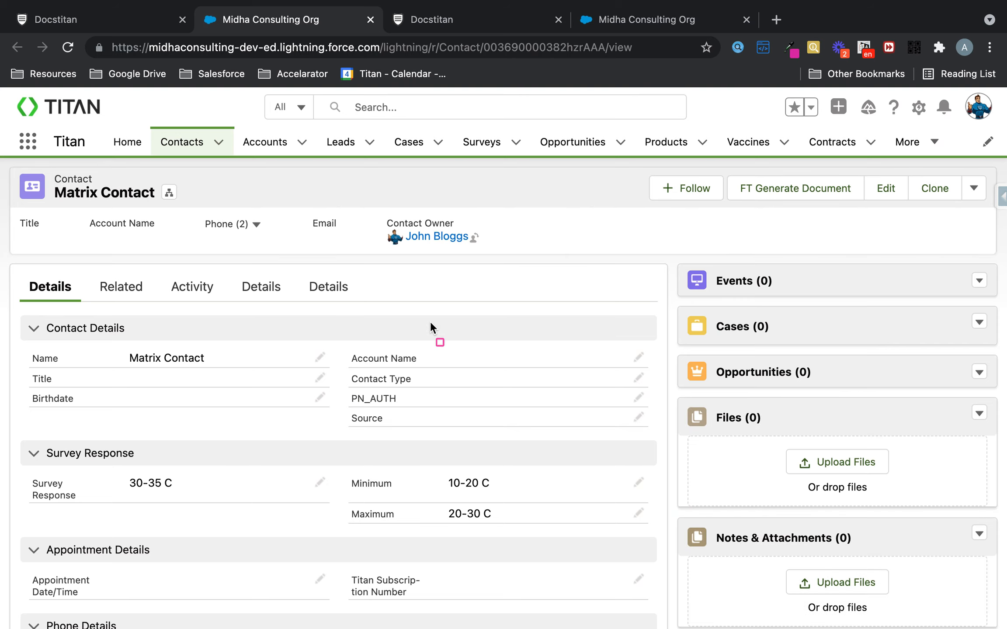
{"action": "left_click_drag", "start_coordinate": [20, 335], "coordinate": [252, 373]}
{"action": "mouse_move", "coordinate": [10, 460]}
{"action": "left_mouse_down"}
{"action": "mouse_move", "coordinate": [234, 514]}
{"action": "mouse_move", "coordinate": [226, 510]}
{"action": "left_mouse_up"}
{"action": "left_click_drag", "start_coordinate": [331, 459], "coordinate": [536, 493]}
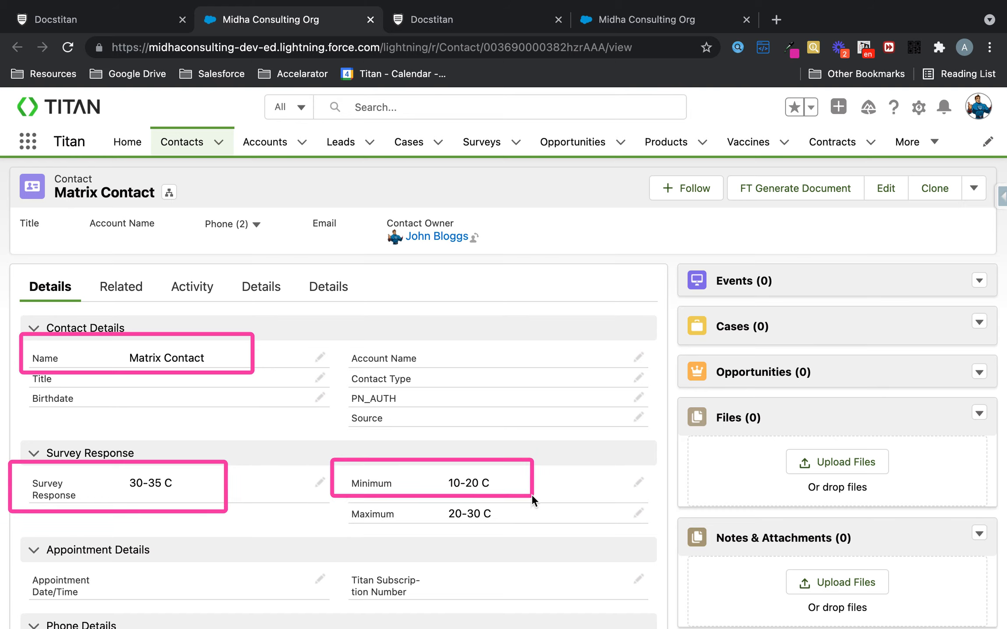
{"action": "left_click_drag", "start_coordinate": [336, 500], "coordinate": [529, 532]}
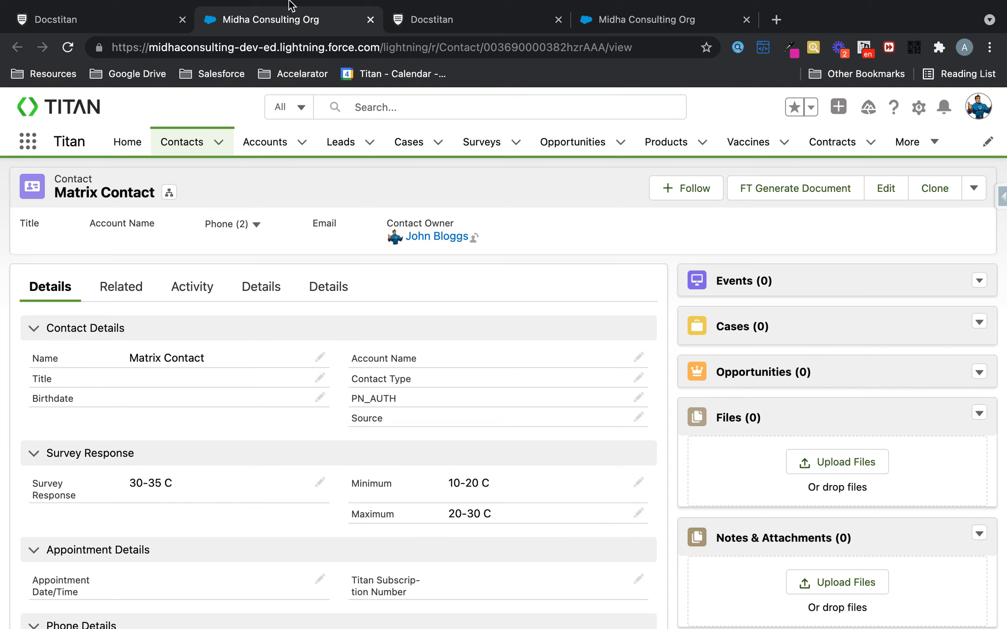
Step: Back in the Titan project, close the Salesforce integration window and review the Matrix element's Conditions, Content, Metadata and Animation settings
{"action": "left_click", "coordinate": [47, 23]}
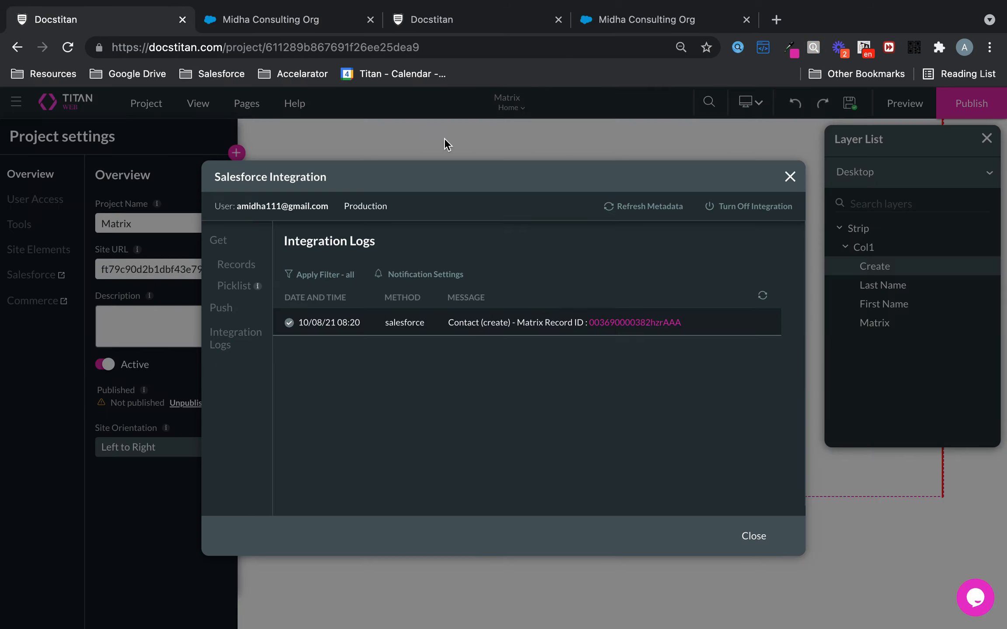
{"action": "left_click", "coordinate": [789, 176]}
{"action": "left_click", "coordinate": [614, 299]}
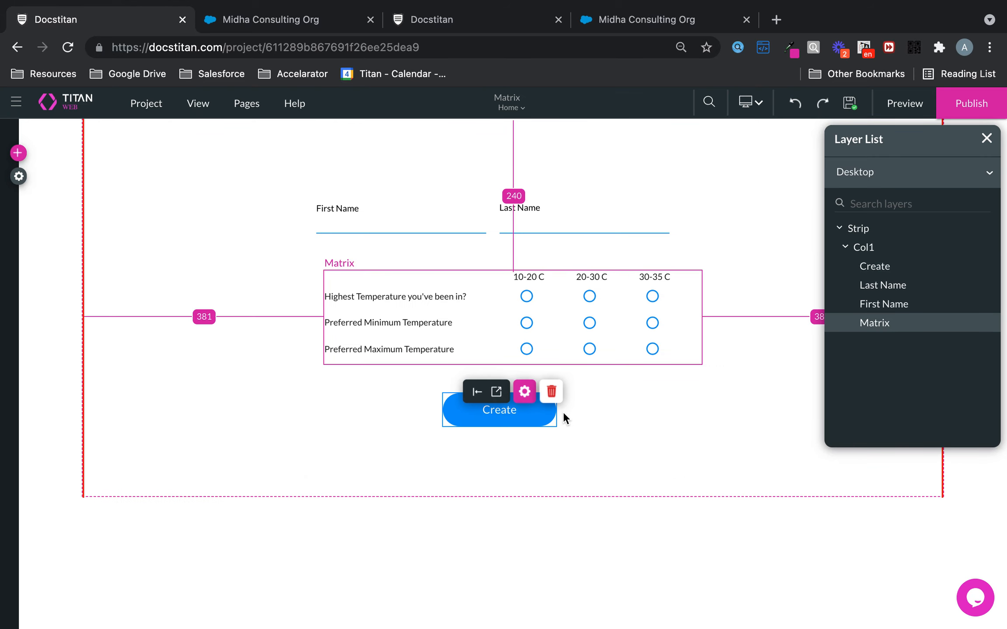
{"action": "left_click", "coordinate": [525, 391]}
{"action": "left_click", "coordinate": [646, 206]}
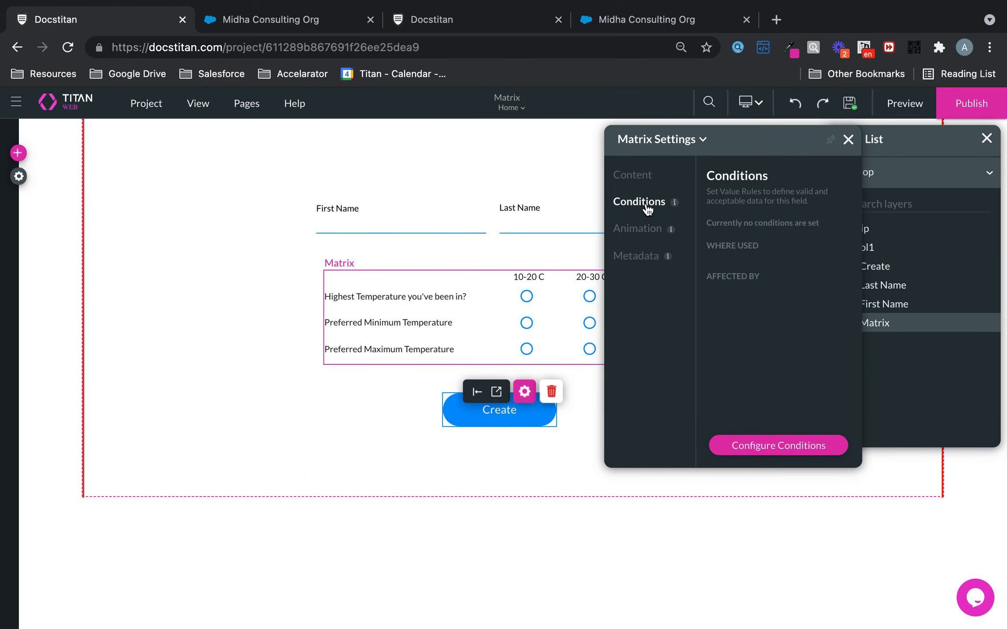
{"action": "left_click", "coordinate": [632, 175]}
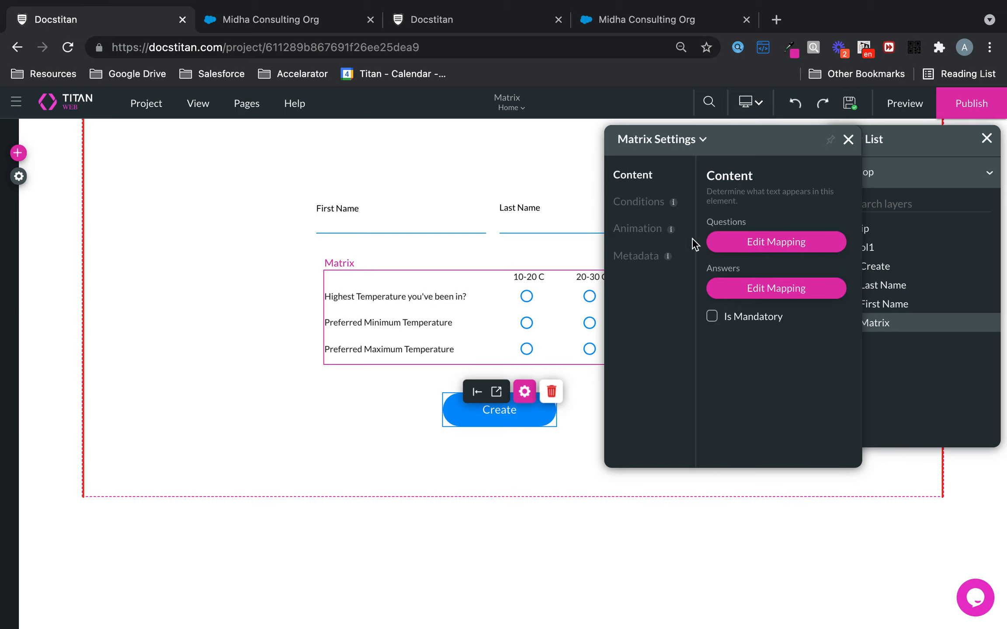
{"action": "left_click", "coordinate": [722, 318]}
{"action": "left_click", "coordinate": [722, 318]}
{"action": "left_click", "coordinate": [643, 257]}
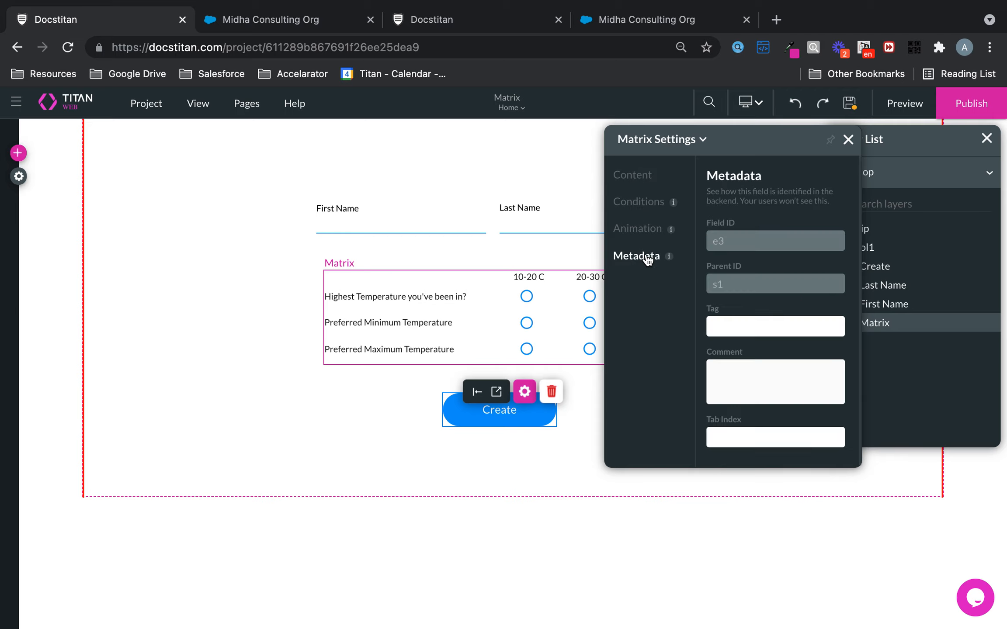
{"action": "left_click", "coordinate": [649, 229]}
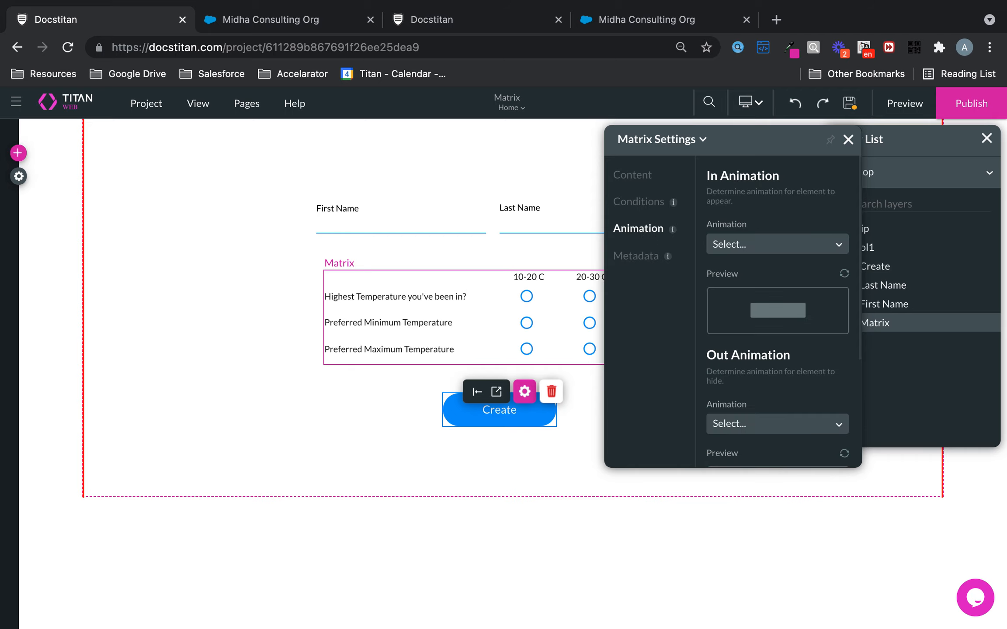